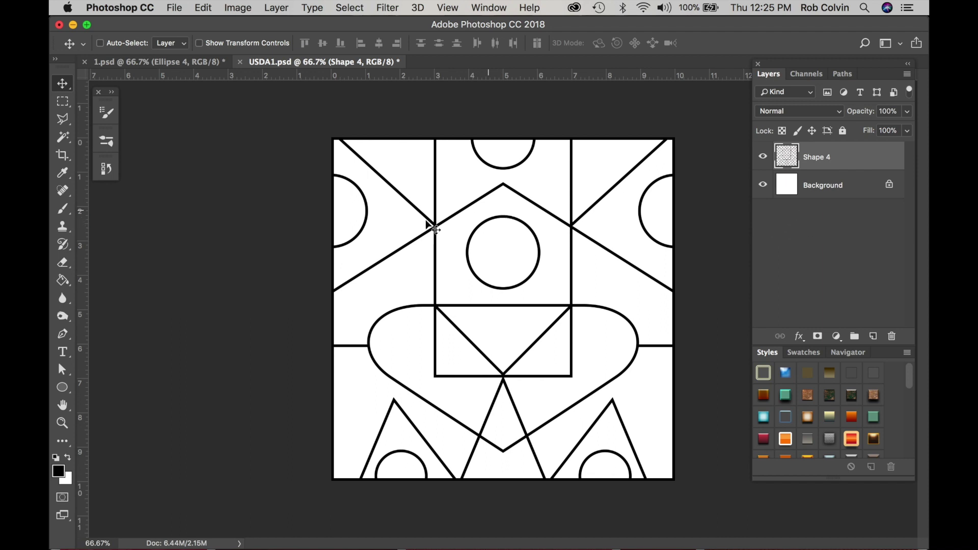
# Step: Crop the canvas to the design's left half, leaving a 5-inch-wide strip
pyautogui.click(63, 157)
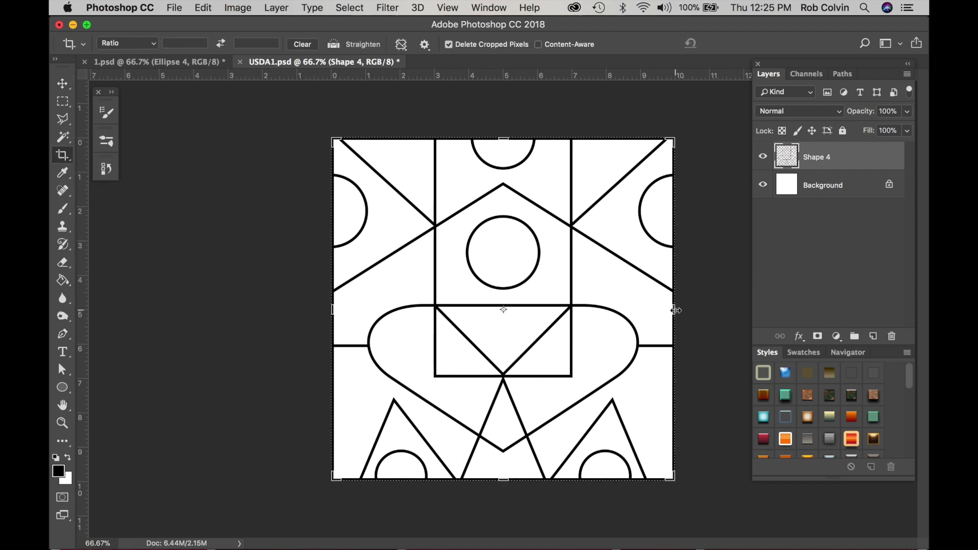
pyautogui.moveTo(675, 310); pyautogui.dragTo(585, 310)
pyautogui.press('Return')
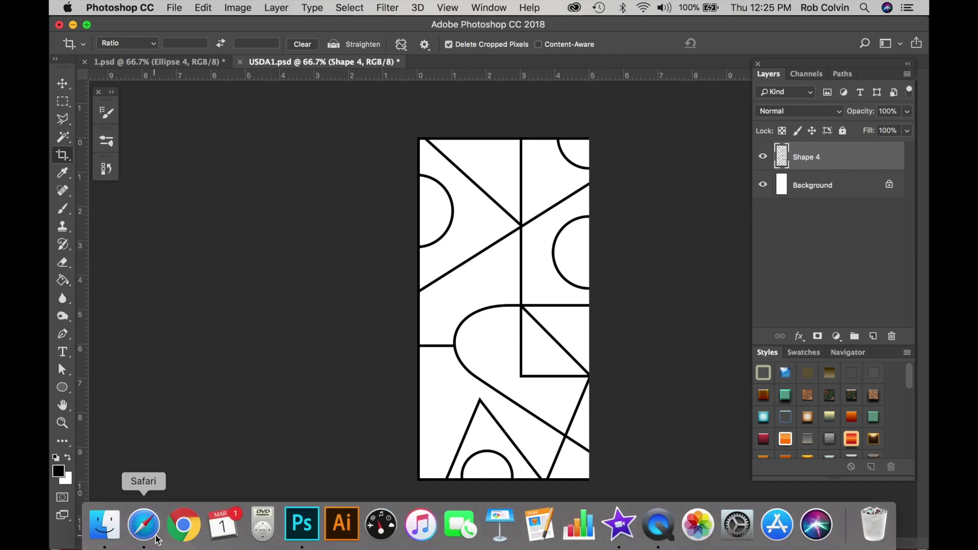
# Step: Browse Finder's Plants textures and open seamless_leaf.jpg with Adobe Photoshop CC 2018
pyautogui.click(105, 526)
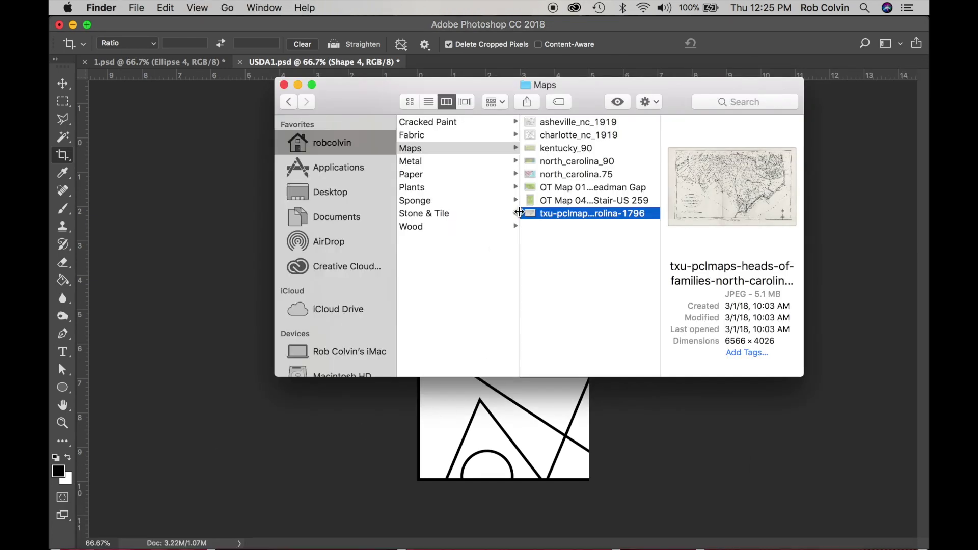
pyautogui.hscroll(-5, 465, 179)
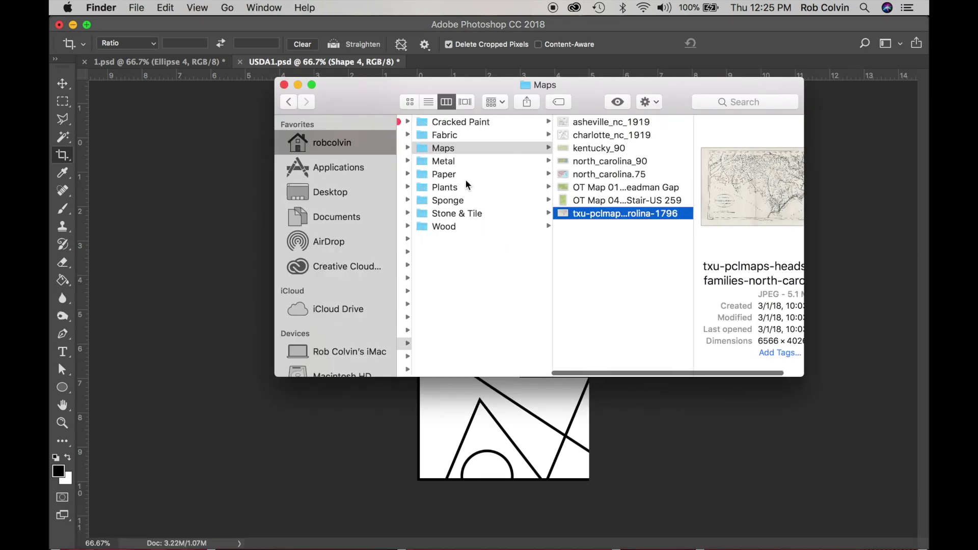
pyautogui.hscroll(-3, 490, 134)
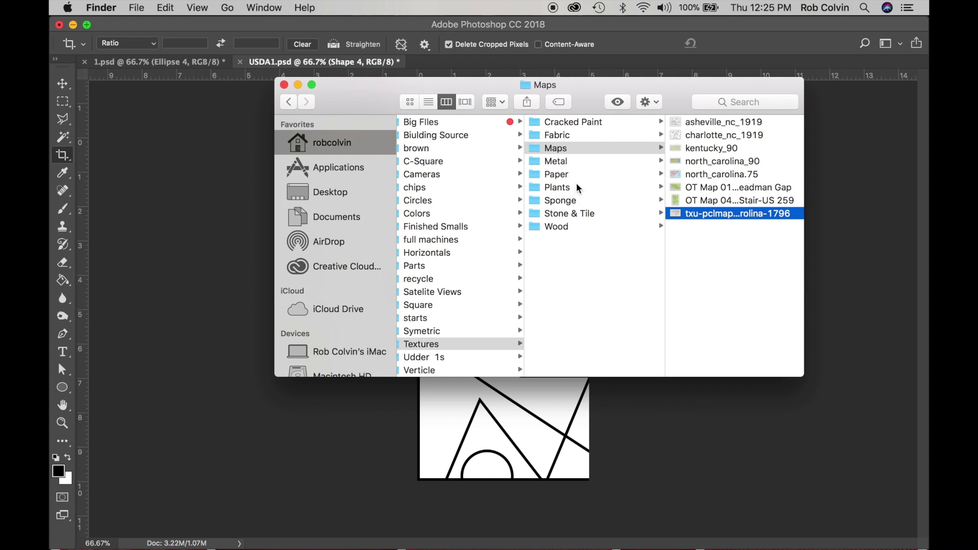
pyautogui.click(558, 188)
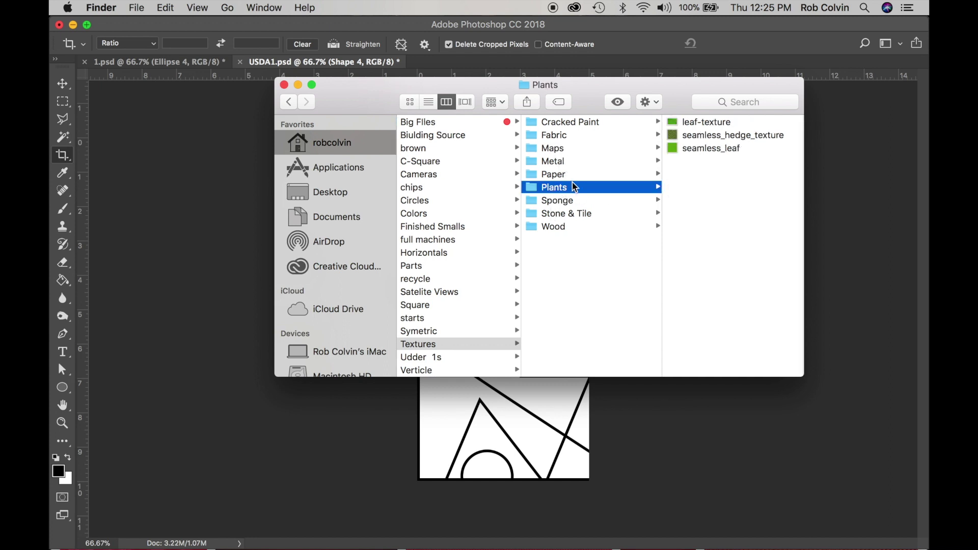
pyautogui.click(695, 123)
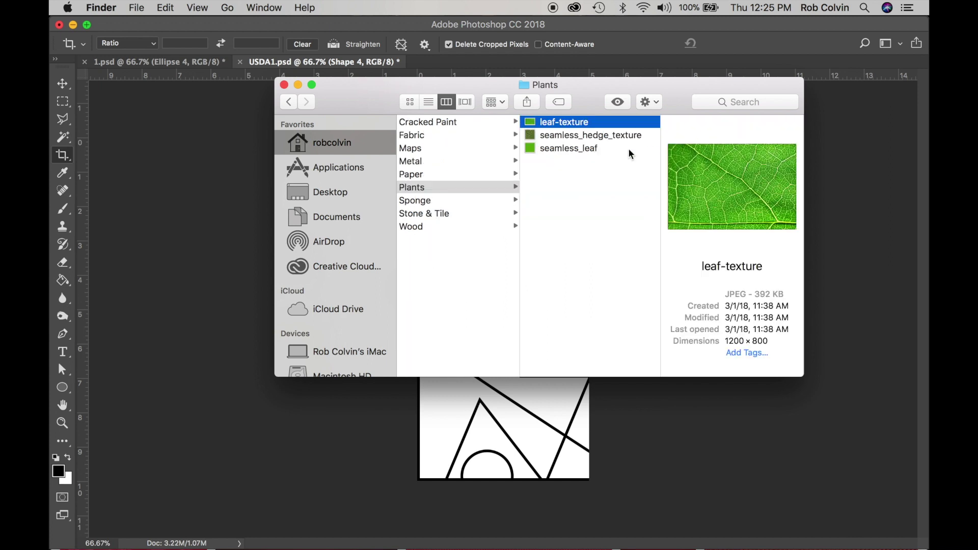
pyautogui.click(573, 136)
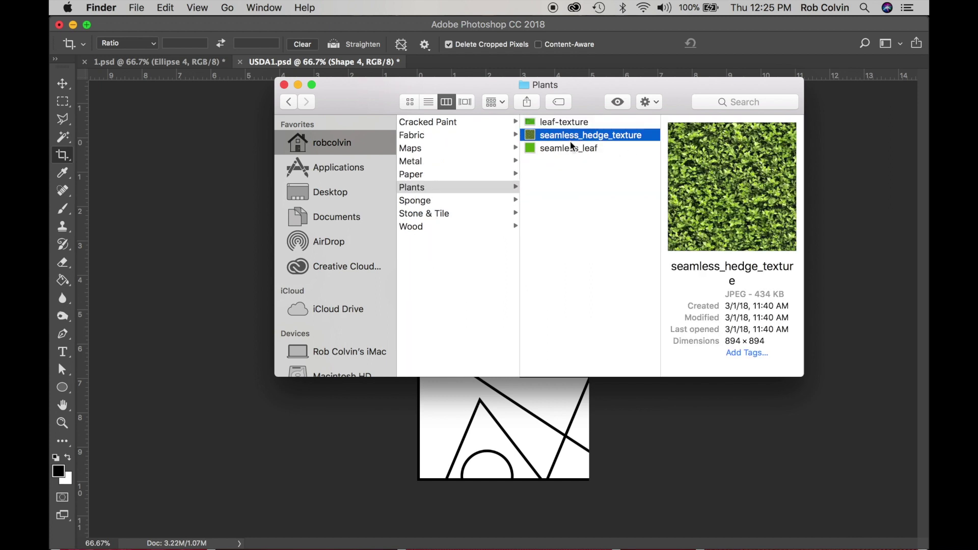
pyautogui.click(565, 148)
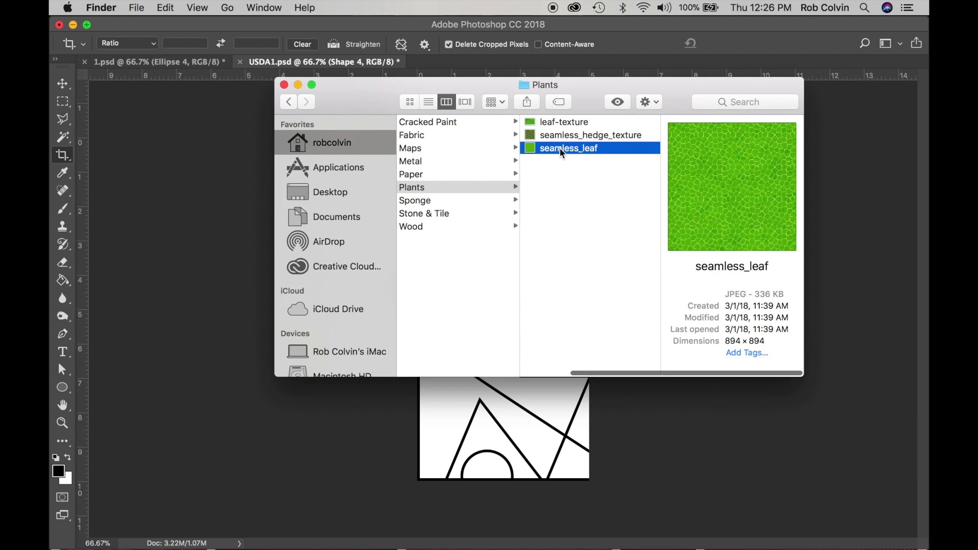
pyautogui.rightClick(562, 152)
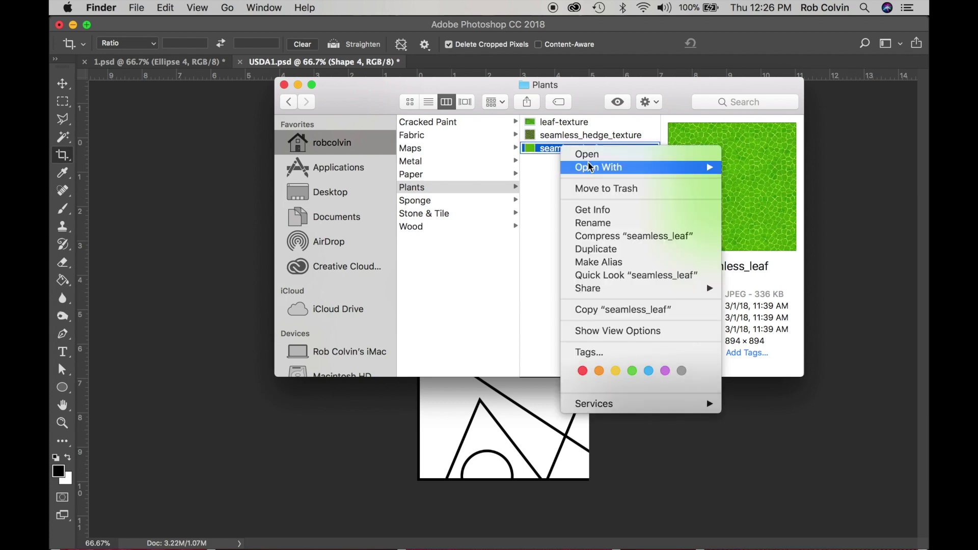
pyautogui.moveTo(593, 170)
pyautogui.click(766, 206)
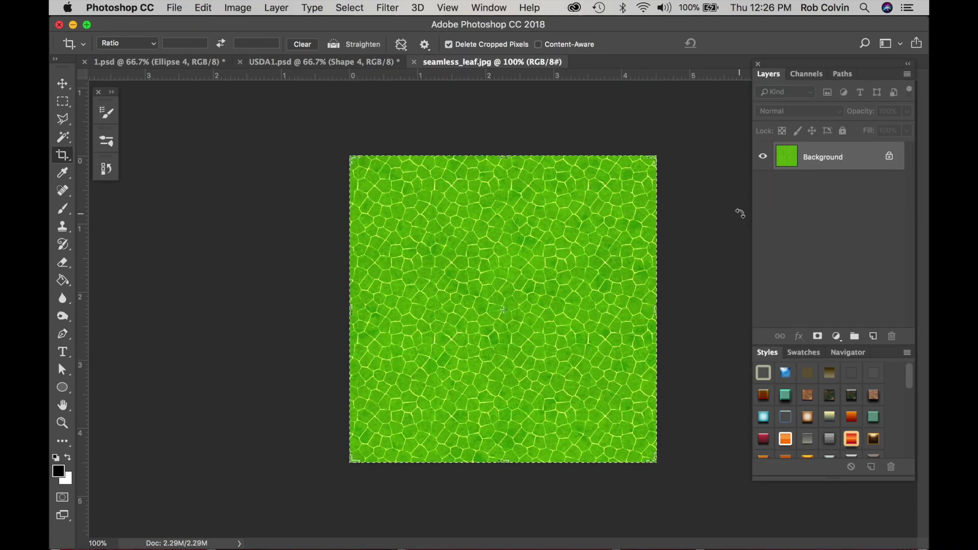
# Step: Paste the leaf texture into USDA1.psd above the Background and move it to the canvas top
pyautogui.press('super+c')
pyautogui.press('super+w')
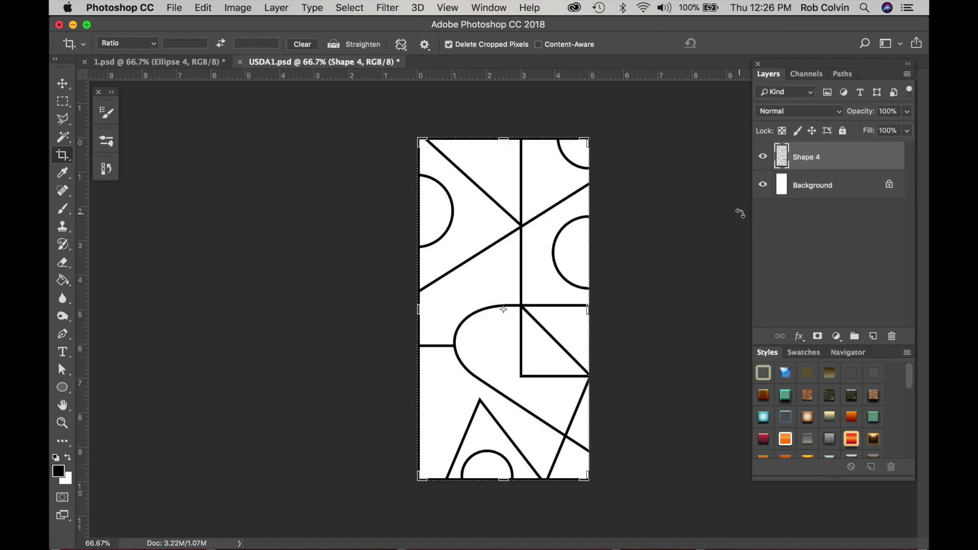
pyautogui.click(815, 188)
pyautogui.press('m')
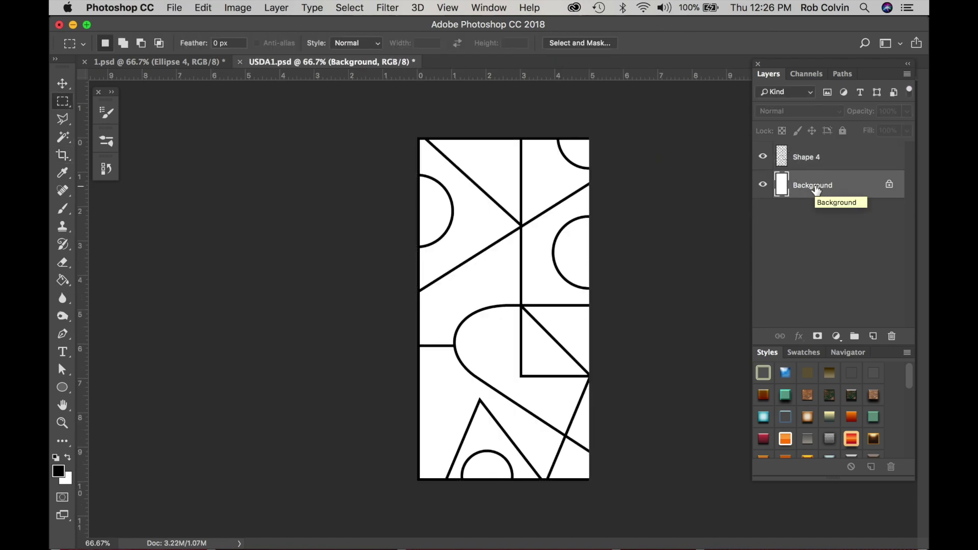
pyautogui.press('super+v')
pyautogui.press('v')
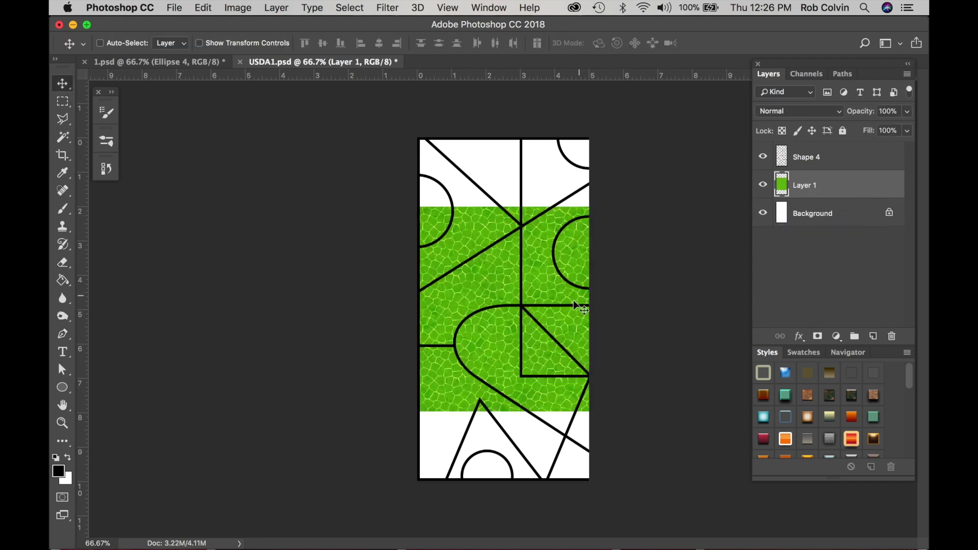
pyautogui.moveTo(526, 355); pyautogui.dragTo(526, 290)
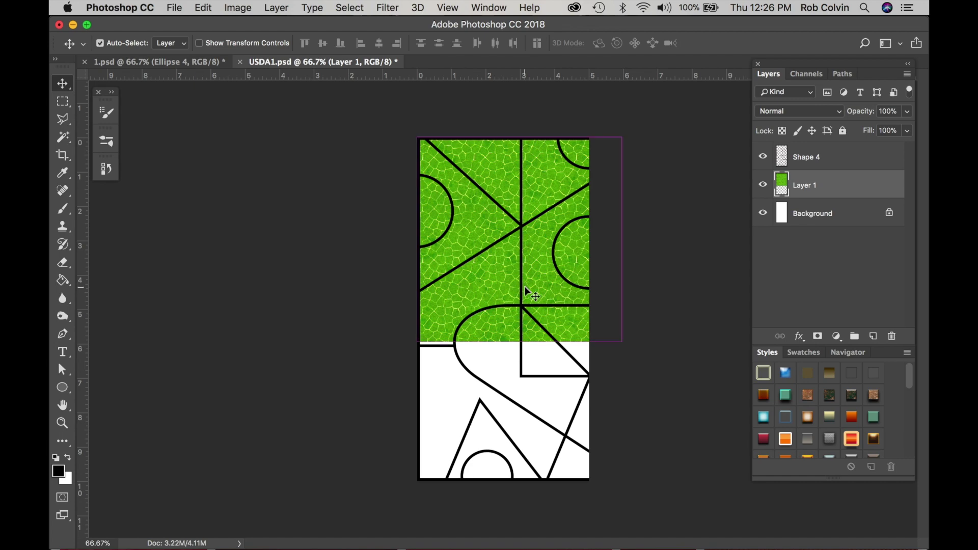
# Step: Duplicate the leaf layer, position the copy over the lower half, and merge both into Layer 1
pyautogui.press('super+j')
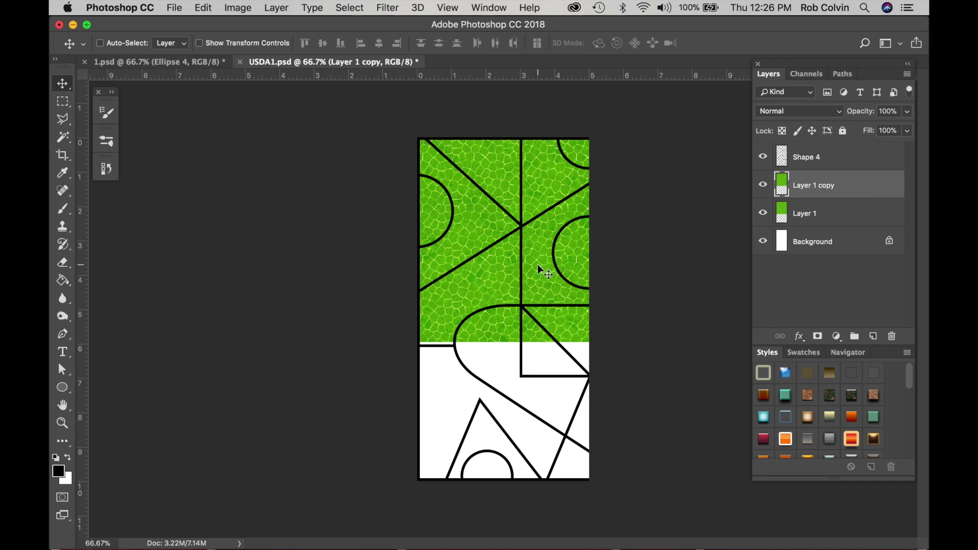
pyautogui.moveTo(537, 264); pyautogui.dragTo(534, 402)
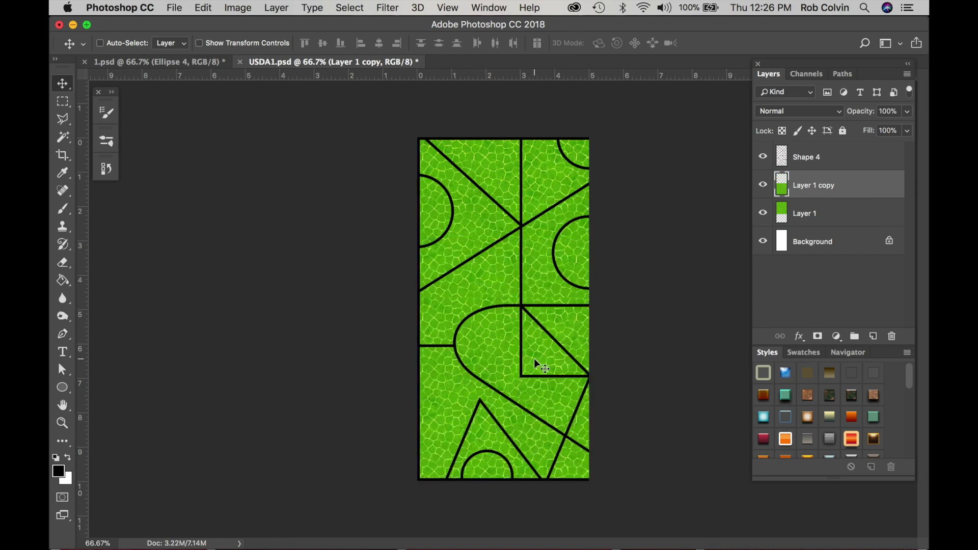
pyautogui.moveTo(534, 359); pyautogui.dragTo(540, 392)
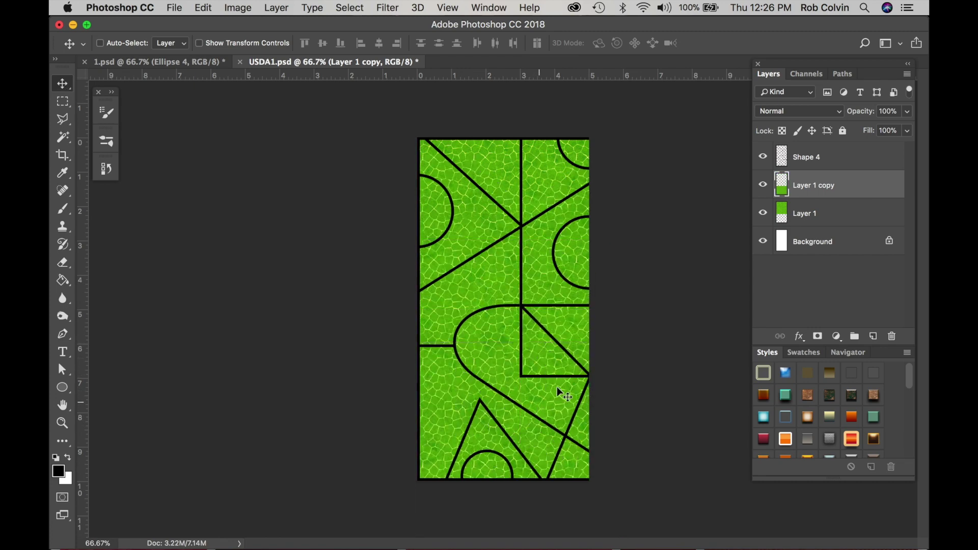
pyautogui.press('super+e')
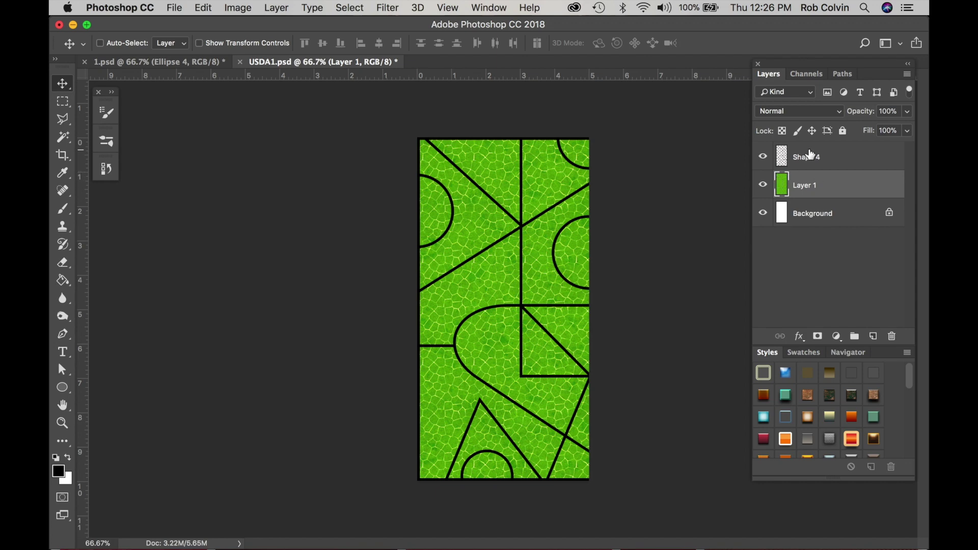
# Step: On Shape 4, Magic Wand-select the left edge, vertical-line region, half-circle and triangle together
pyautogui.click(789, 152)
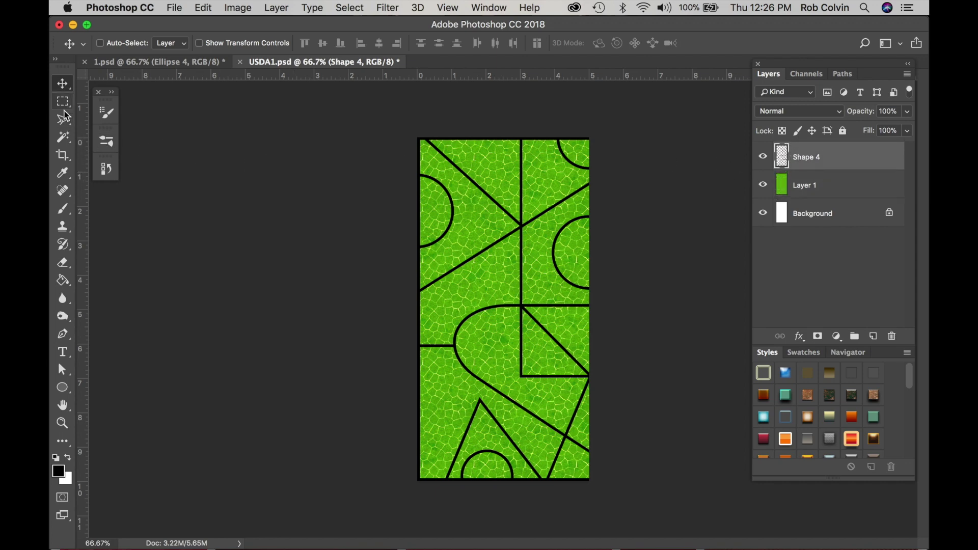
pyautogui.click(63, 139)
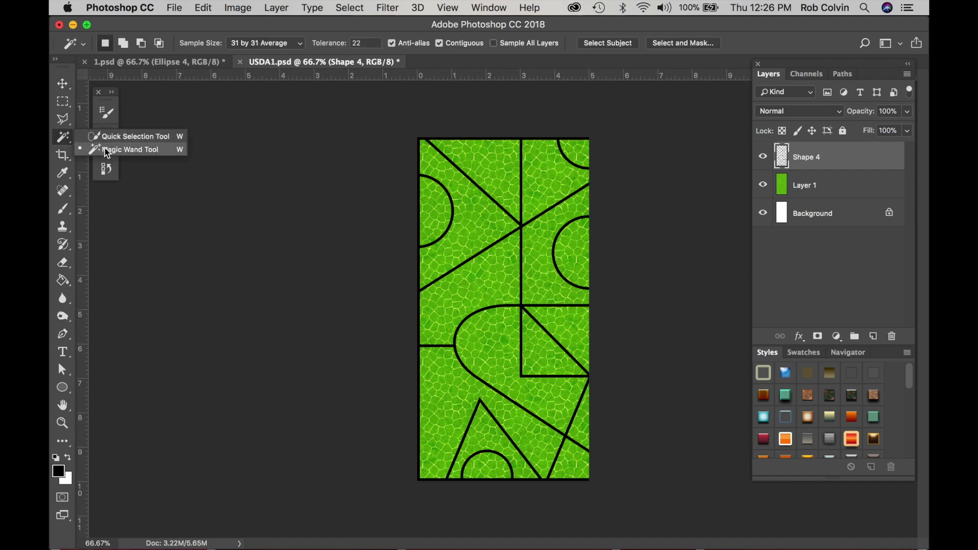
pyautogui.click(107, 149)
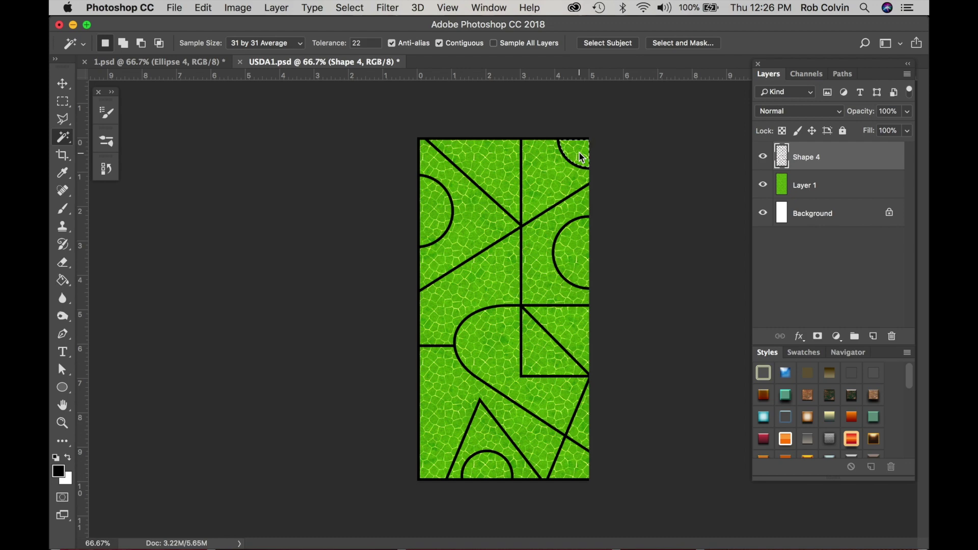
pyautogui.press('shift')
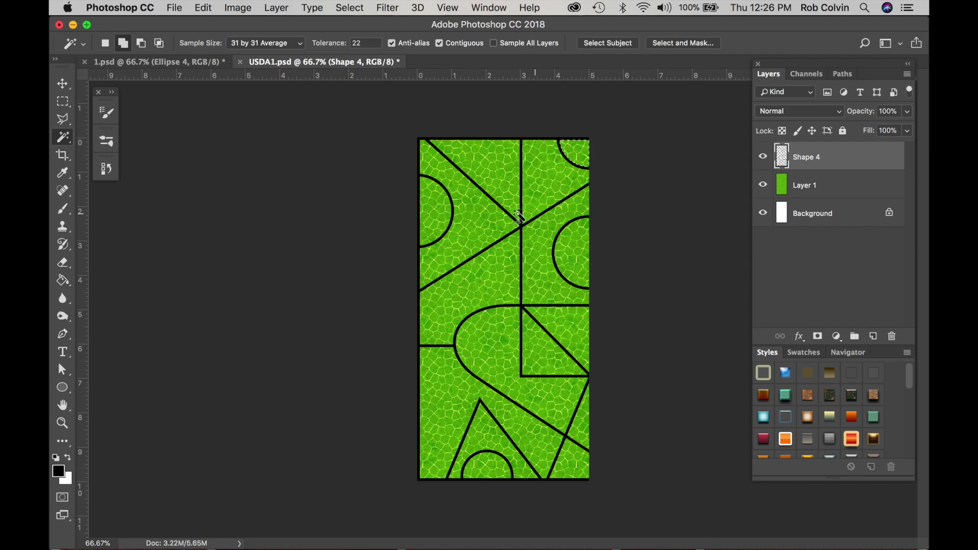
pyautogui.keyDown('shift'); pyautogui.click(499, 243); pyautogui.keyUp('shift')
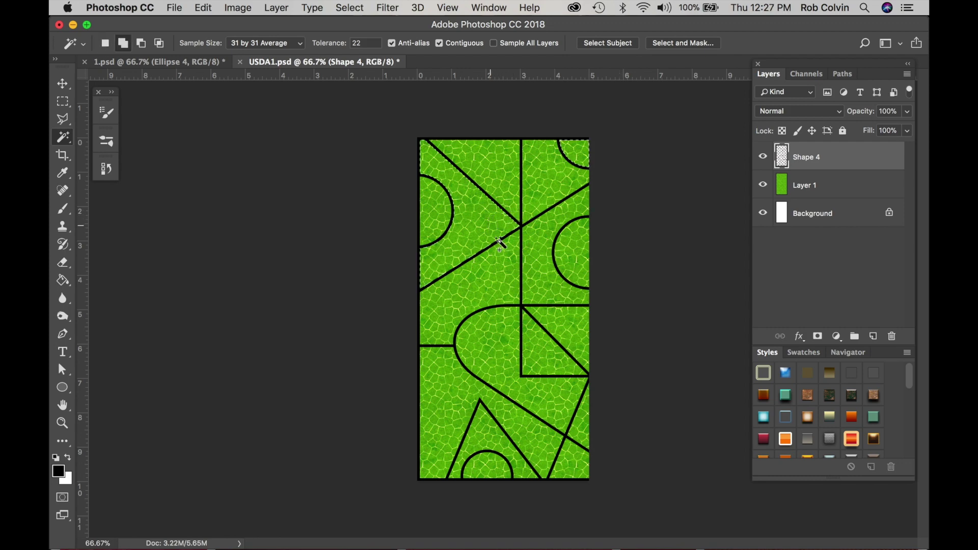
pyautogui.keyDown('shift'); pyautogui.click(544, 283); pyautogui.keyUp('shift')
pyautogui.keyDown('shift'); pyautogui.click(486, 344); pyautogui.keyUp('shift')
pyautogui.keyDown('shift'); pyautogui.click(484, 429); pyautogui.keyUp('shift')
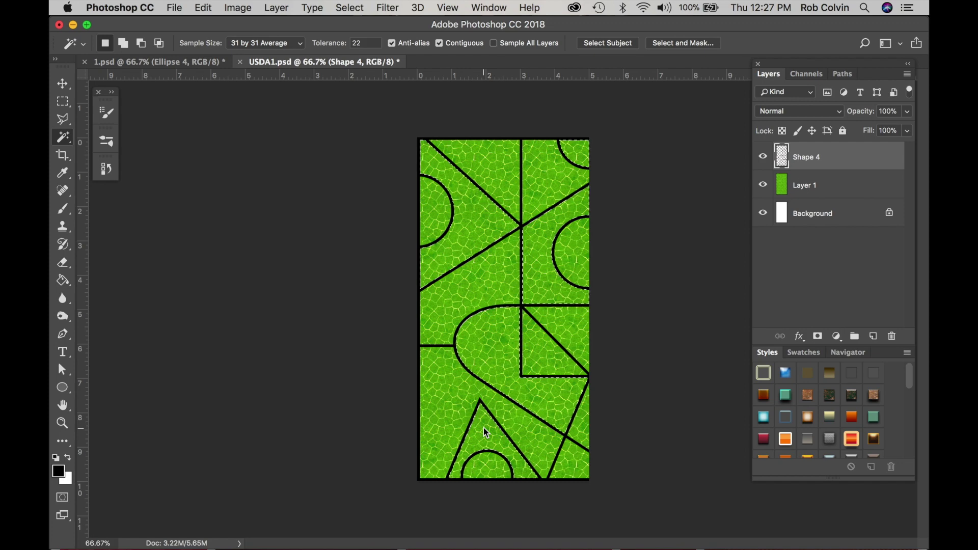
pyautogui.press('shift')
# Step: Add a layer mask to Layer 1 from the current selection to confine the leaf texture
pyautogui.click(803, 187)
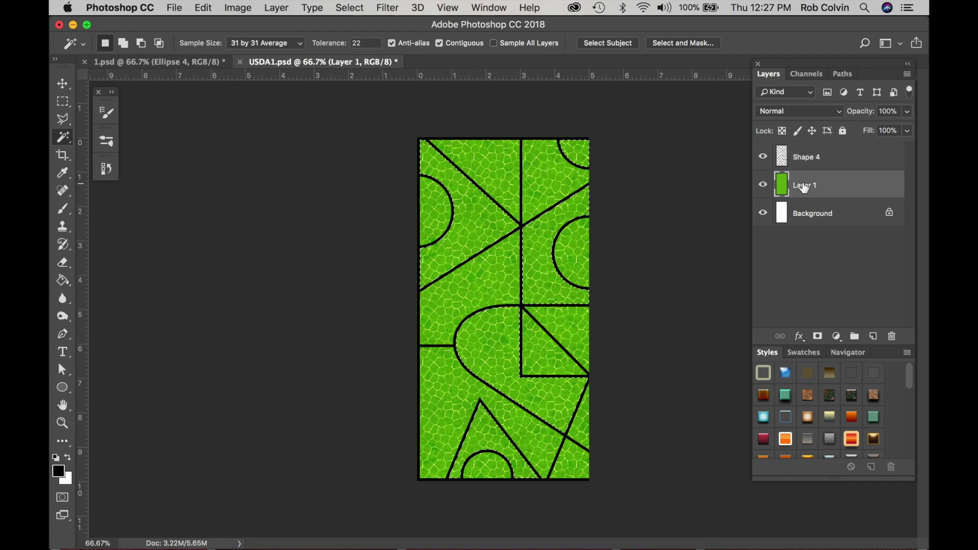
pyautogui.click(818, 338)
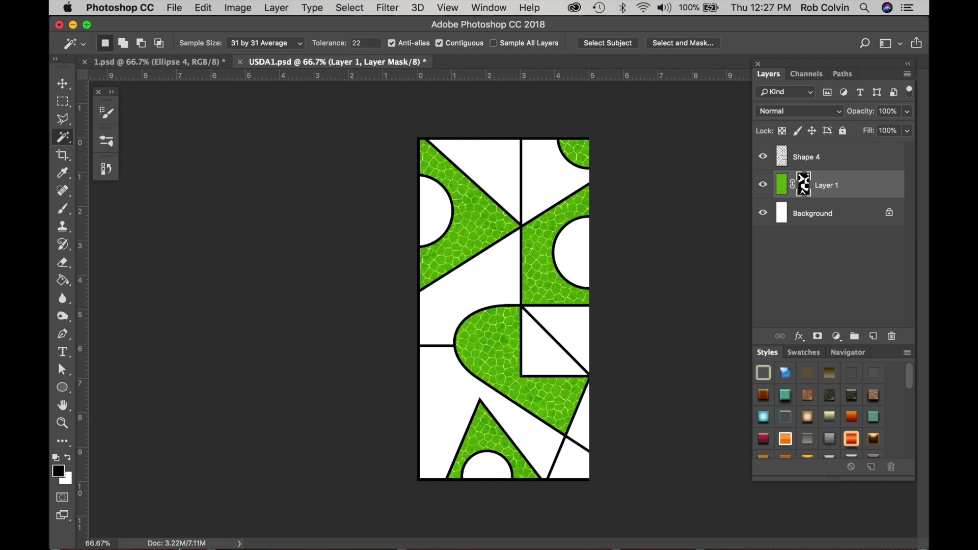
pyautogui.moveTo(139, 542)
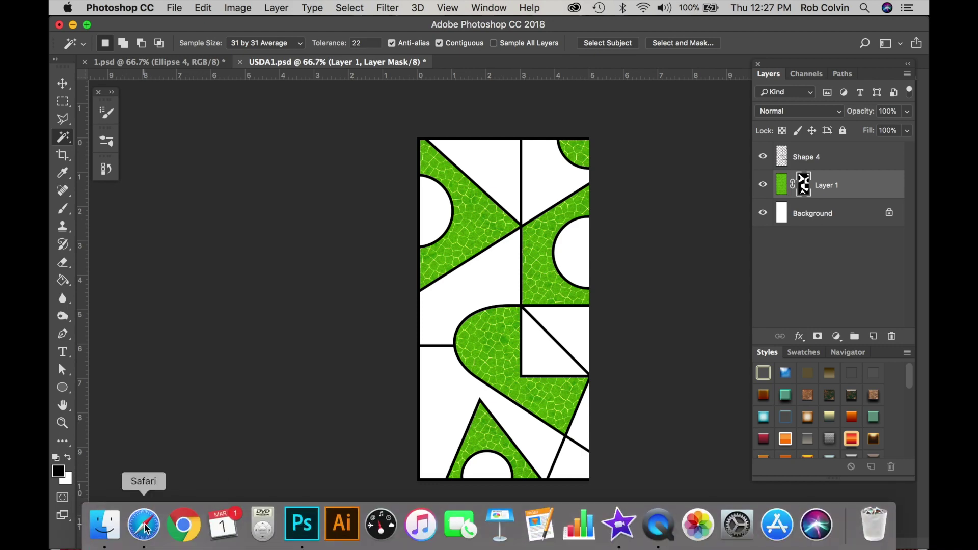
# Step: Open Red_wool_texture.jpg from Finder's Fabric folder with Adobe Photoshop CC 2018
pyautogui.click(105, 525)
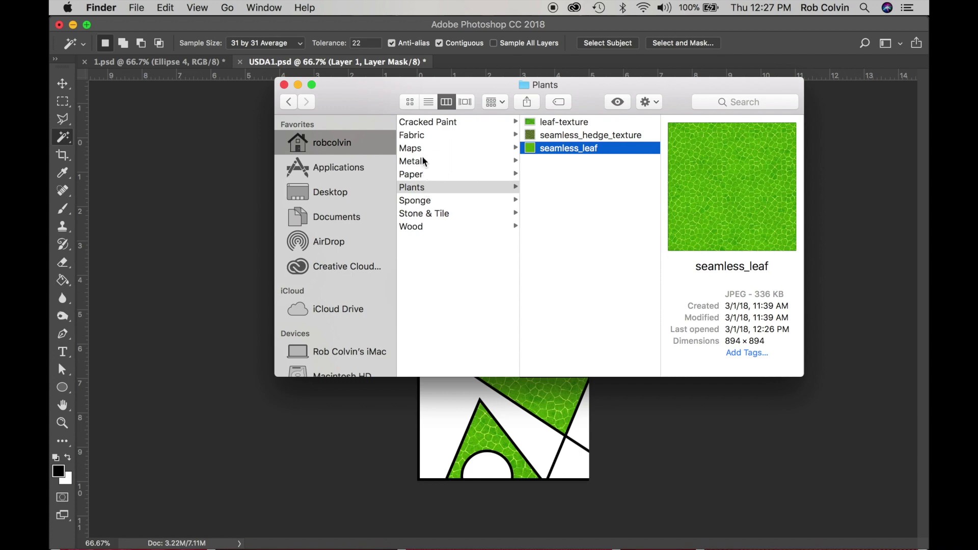
pyautogui.click(420, 135)
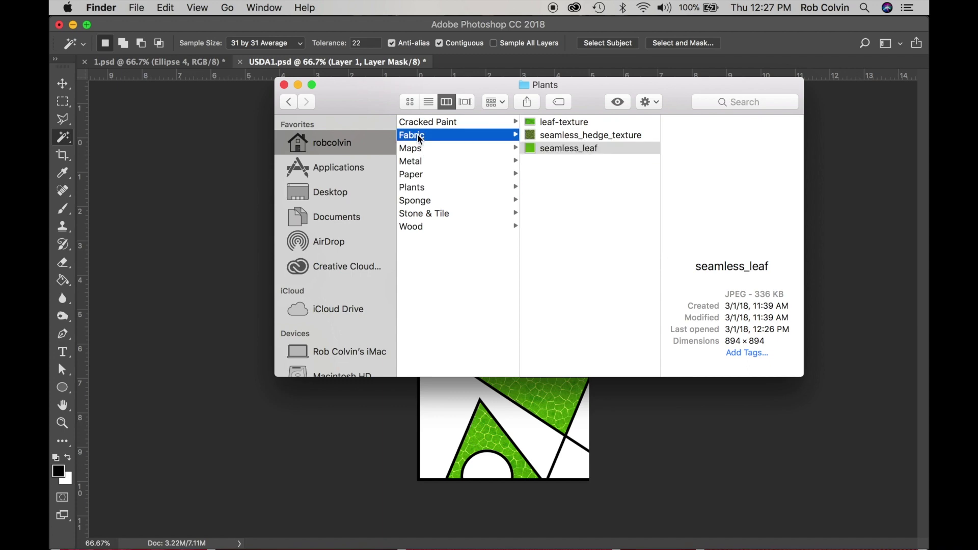
pyautogui.click(557, 126)
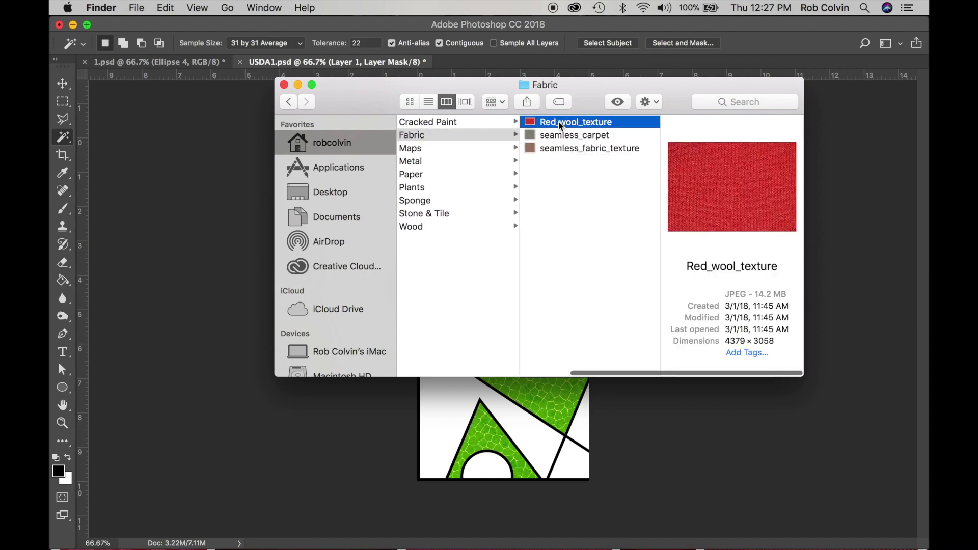
pyautogui.rightClick(561, 125)
pyautogui.moveTo(588, 141)
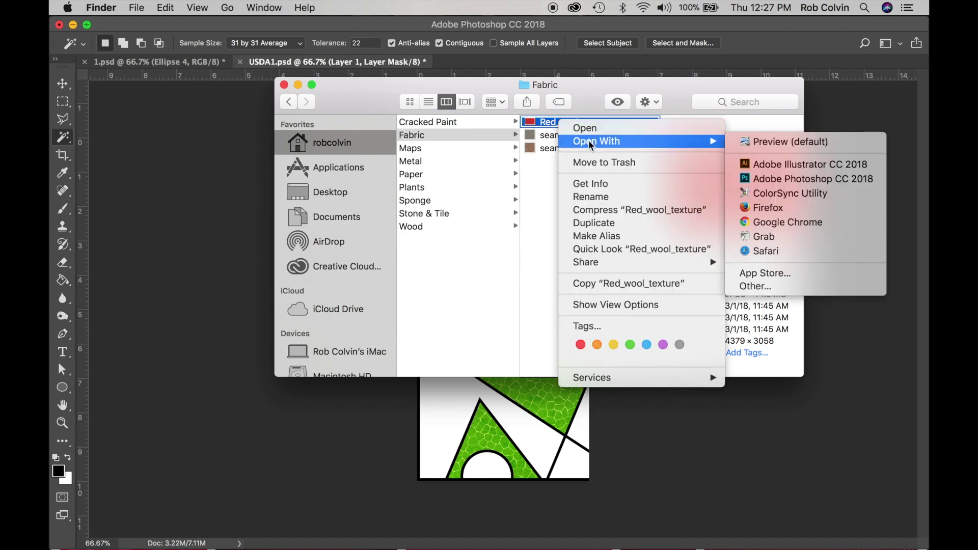
pyautogui.click(752, 179)
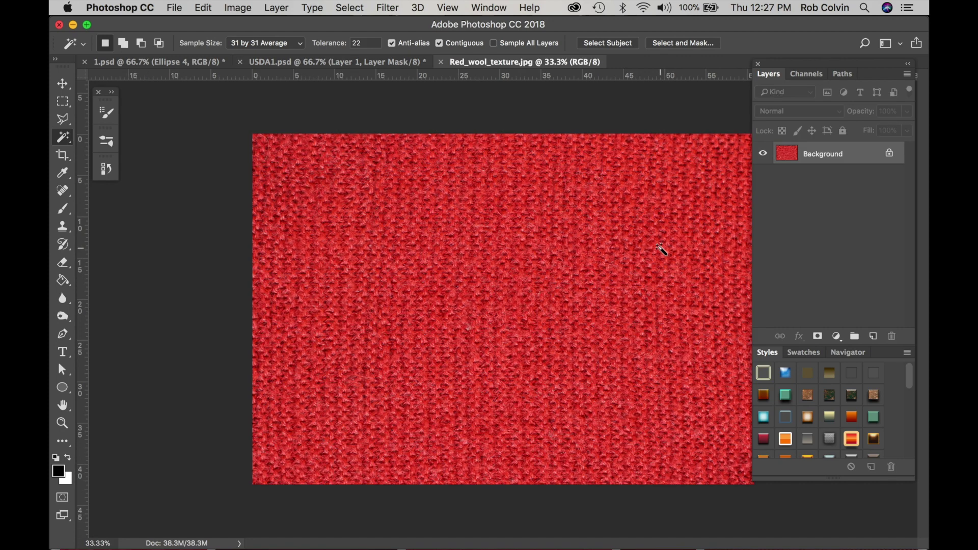
# Step: Copy the whole wool image and paste it into USDA1.psd just above the Background
pyautogui.press('super+a')
pyautogui.press('super+c')
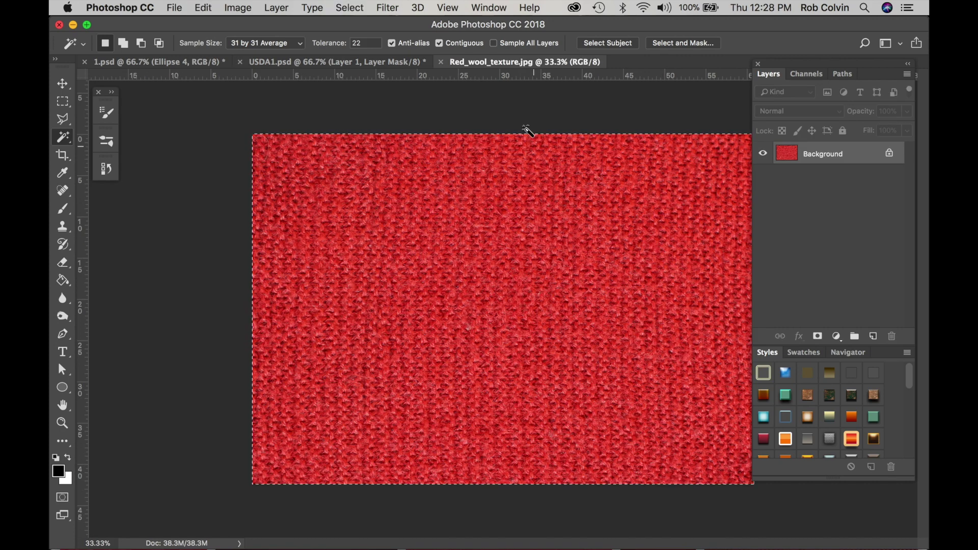
pyautogui.click(383, 65)
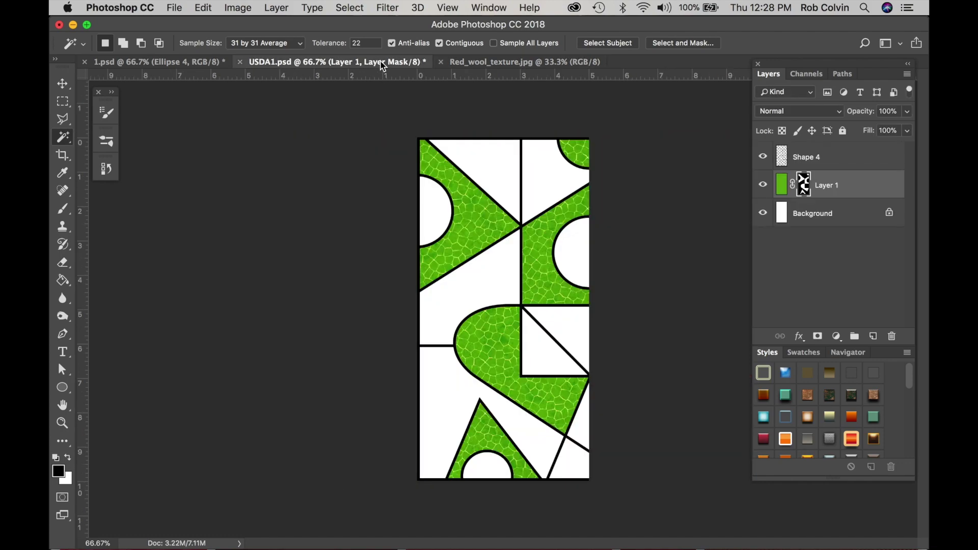
pyautogui.click(825, 215)
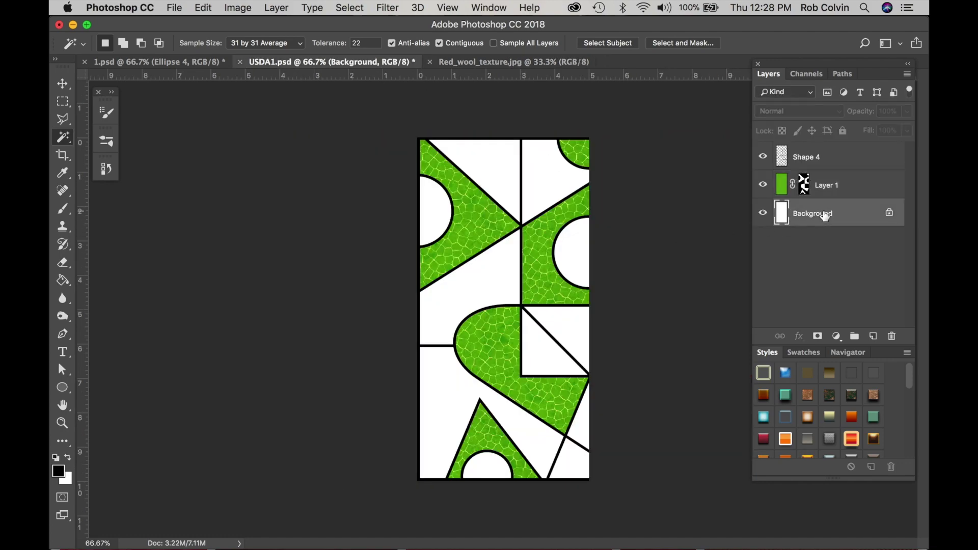
pyautogui.press('super+v')
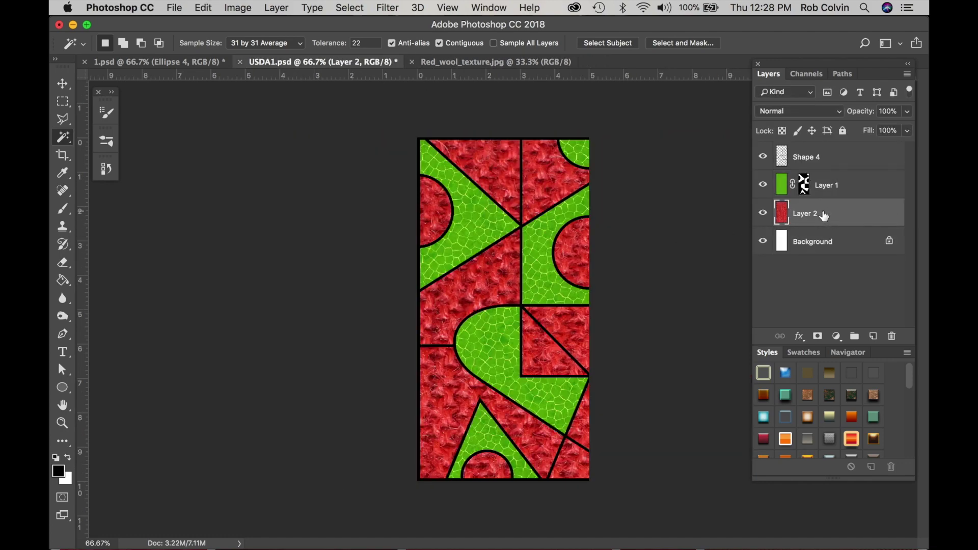
# Step: Scale the wool layer to about half size and rotate it 90° clockwise
pyautogui.press('z')
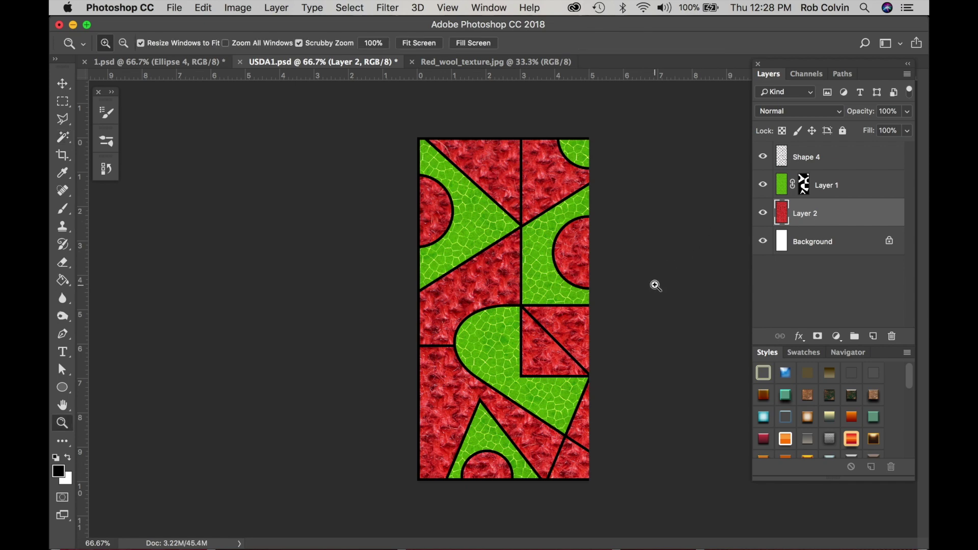
pyautogui.moveTo(647, 284); pyautogui.dragTo(573, 285)
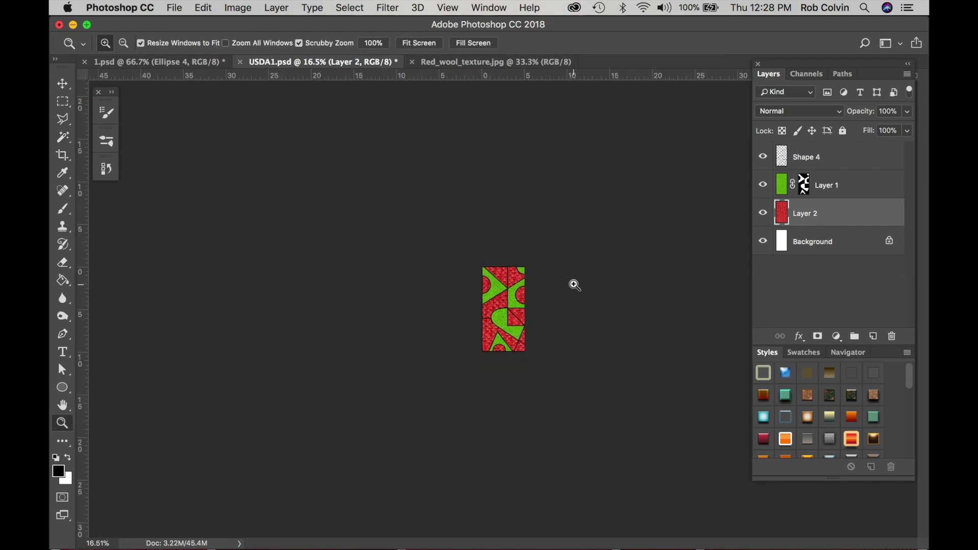
pyautogui.press('super+t')
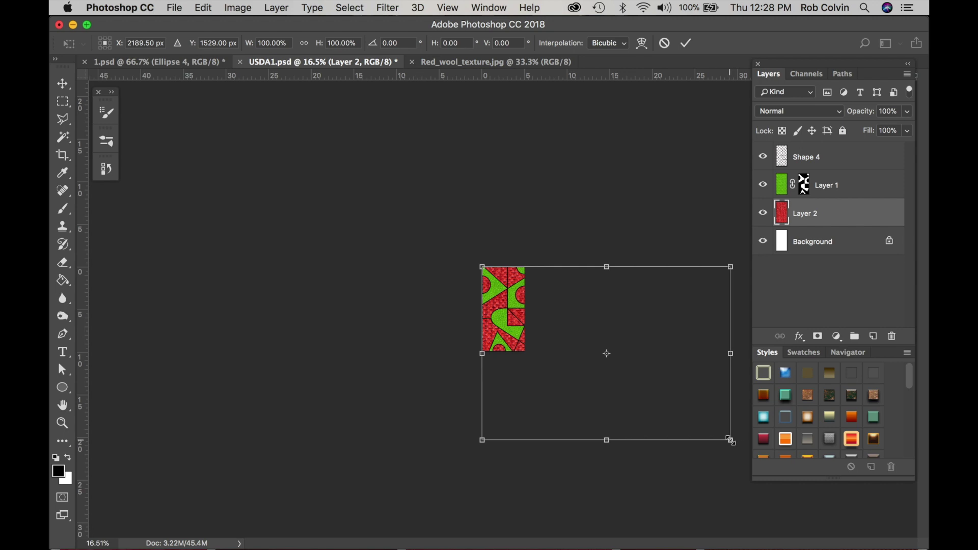
pyautogui.moveTo(721, 437); pyautogui.dragTo(614, 338)
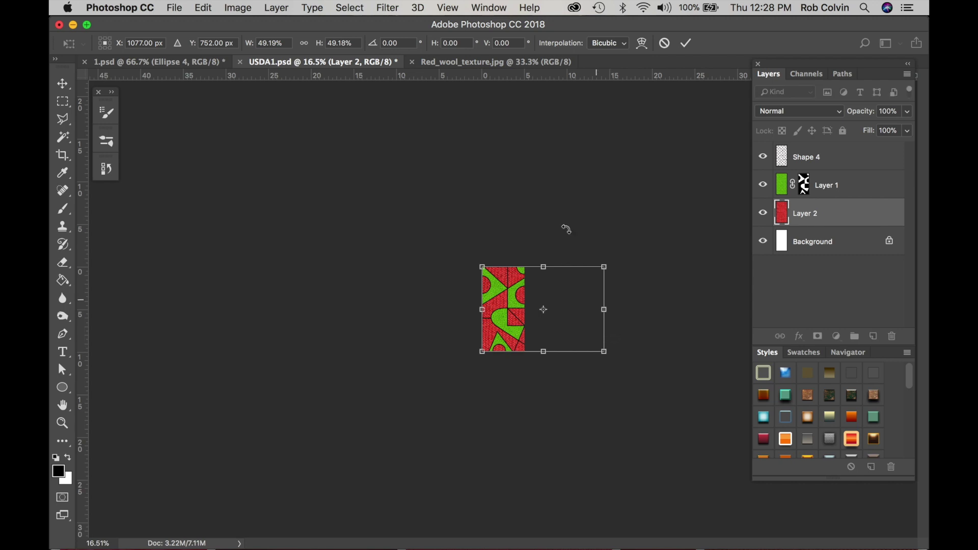
pyautogui.click(204, 8)
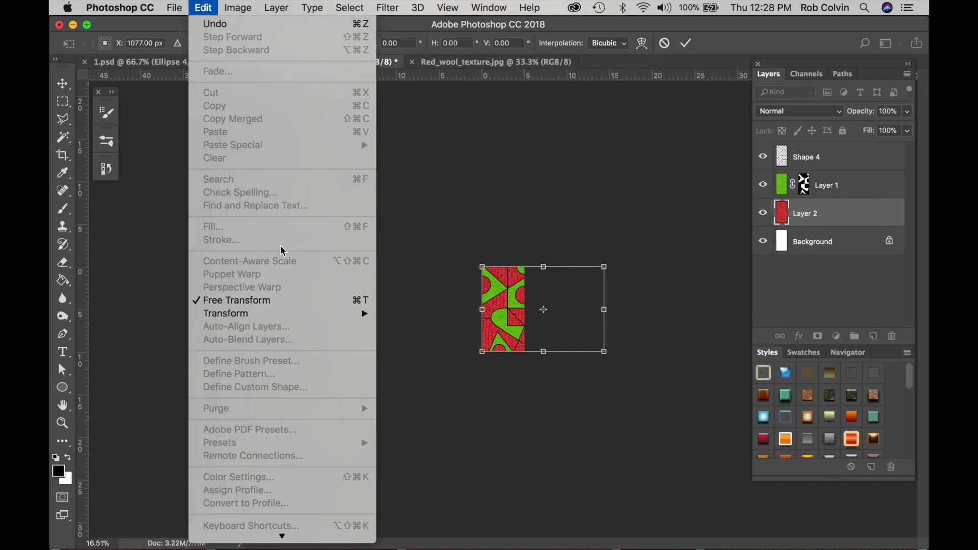
pyautogui.moveTo(279, 315)
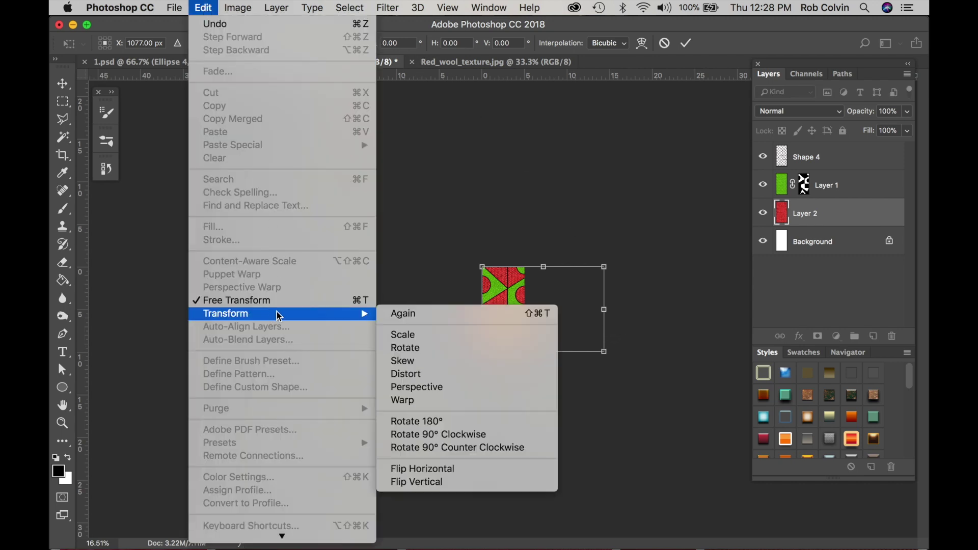
pyautogui.click(490, 434)
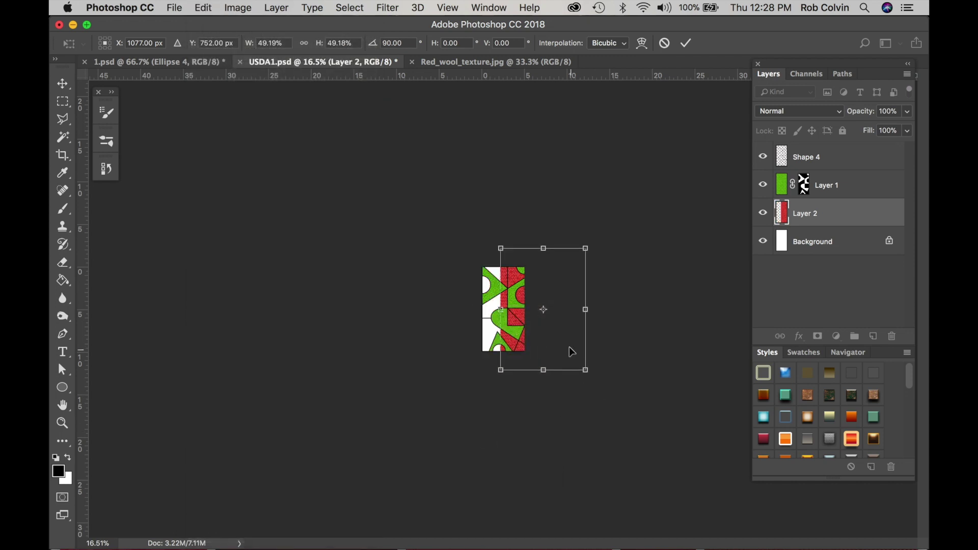
# Step: Reposition and scale the wool to fit over the design, then commit the transform
pyautogui.moveTo(571, 348); pyautogui.dragTo(542, 337)
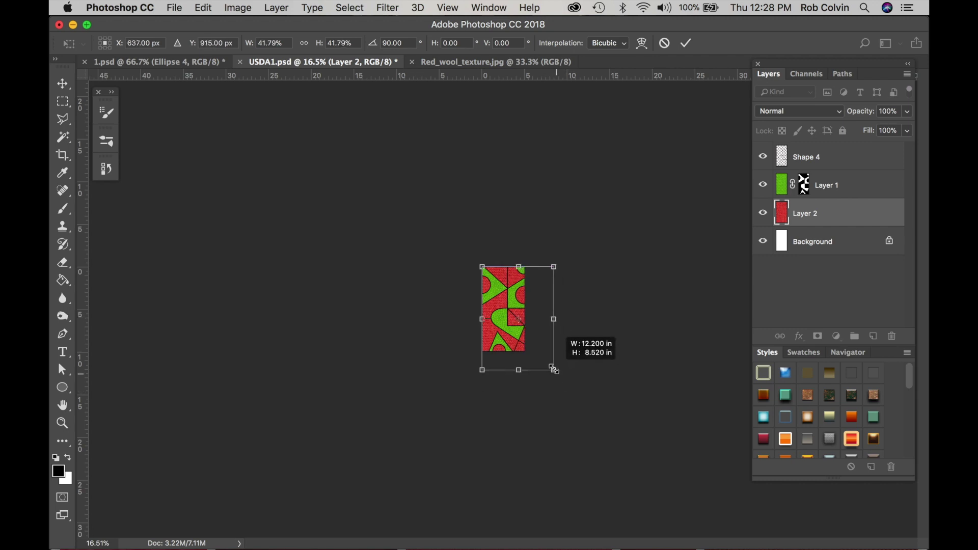
pyautogui.moveTo(554, 369); pyautogui.dragTo(546, 354)
pyautogui.press('Return')
pyautogui.press('z')
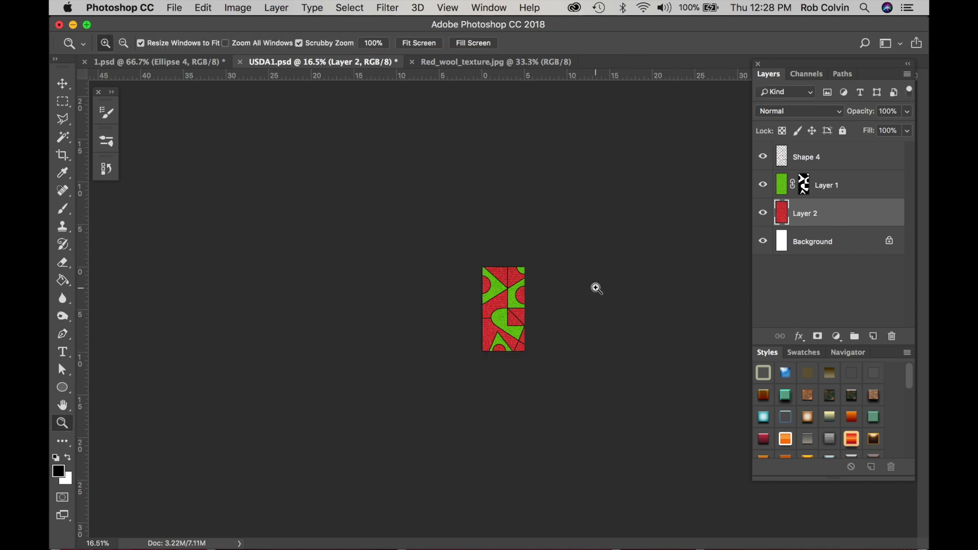
pyautogui.moveTo(503, 301); pyautogui.dragTo(590, 306)
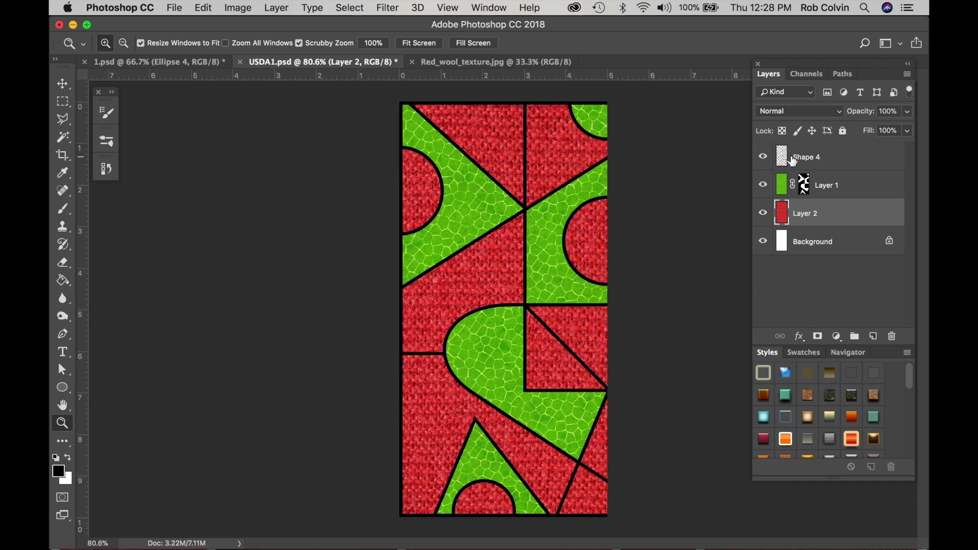
# Step: Magic Wand-select the large lower-left region on Shape 4 and mask Layer 2's wool to it
pyautogui.click(812, 157)
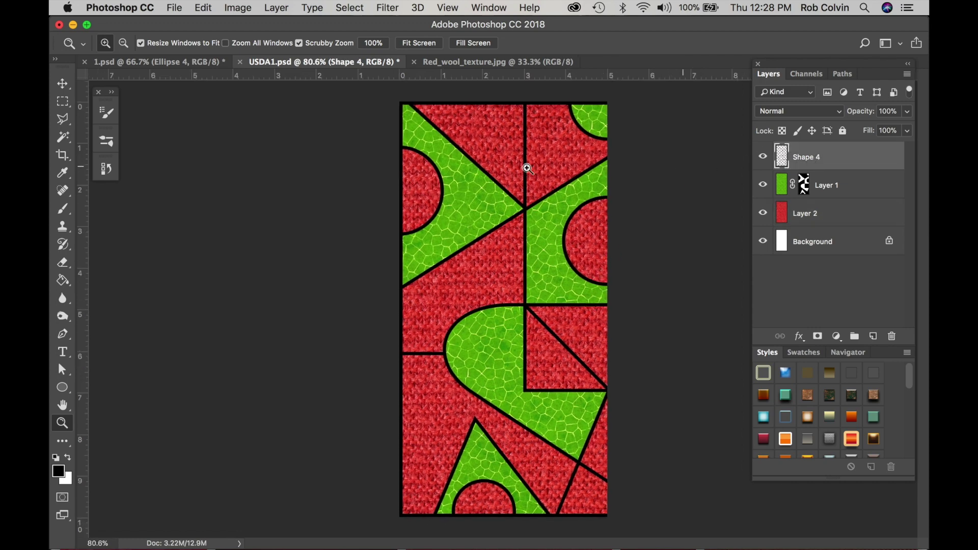
pyautogui.click(63, 137)
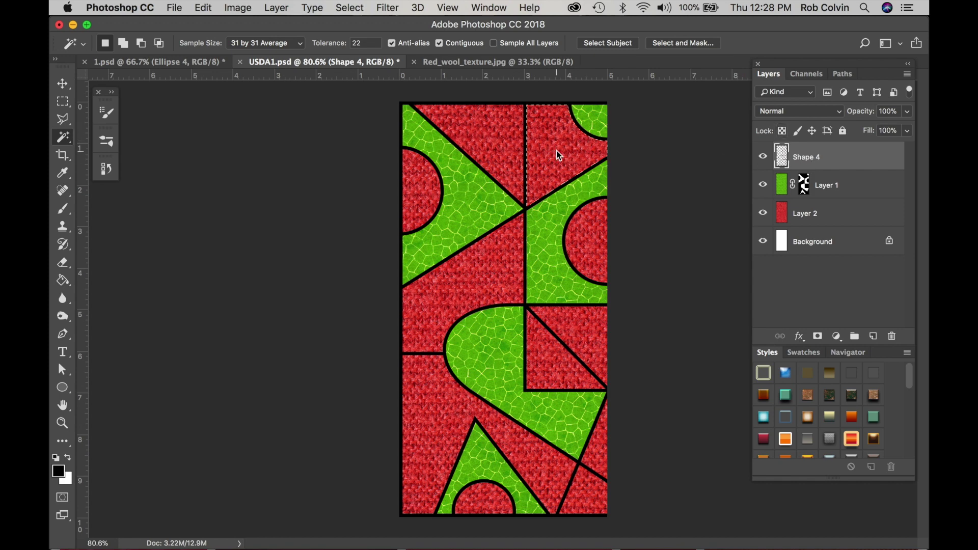
pyautogui.press('shift')
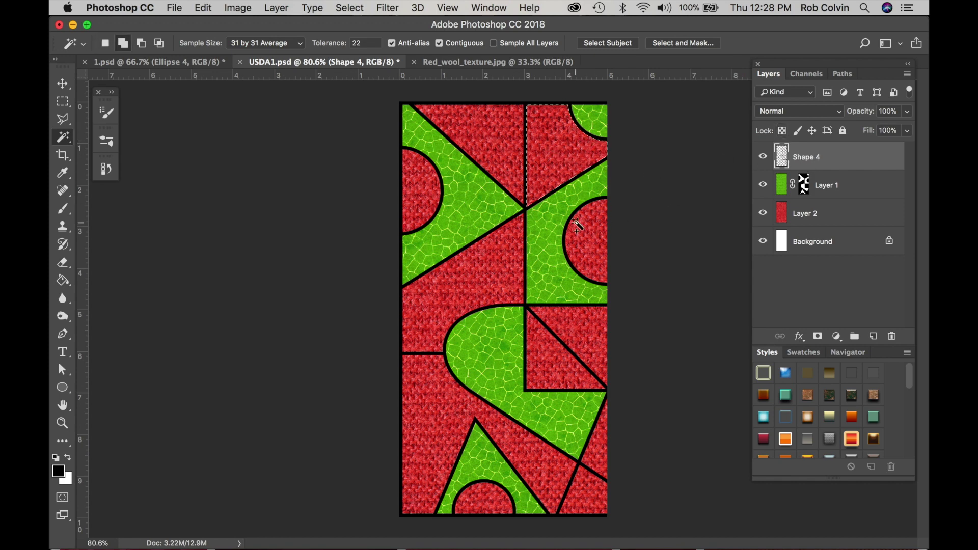
pyautogui.keyDown('shift'); pyautogui.click(461, 428); pyautogui.keyUp('shift')
pyautogui.click(820, 213)
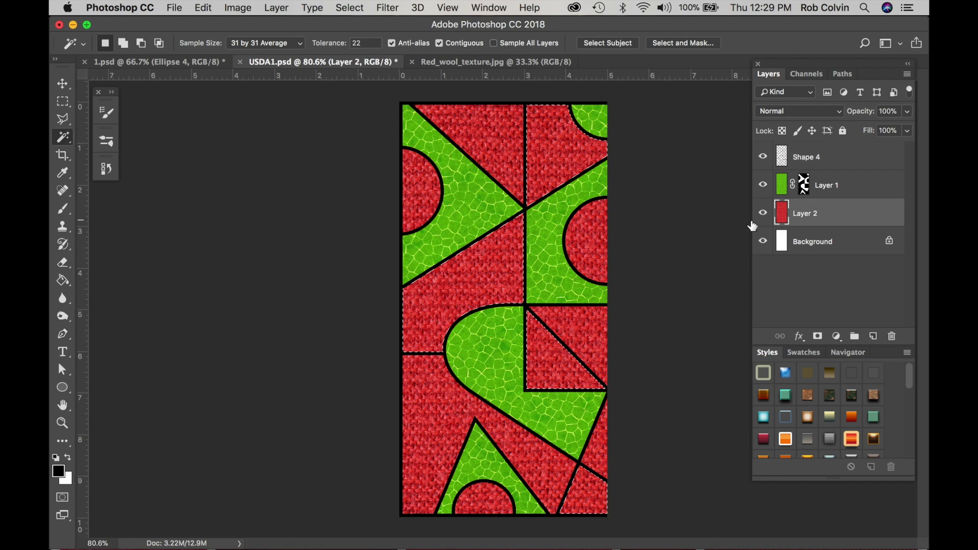
pyautogui.click(818, 337)
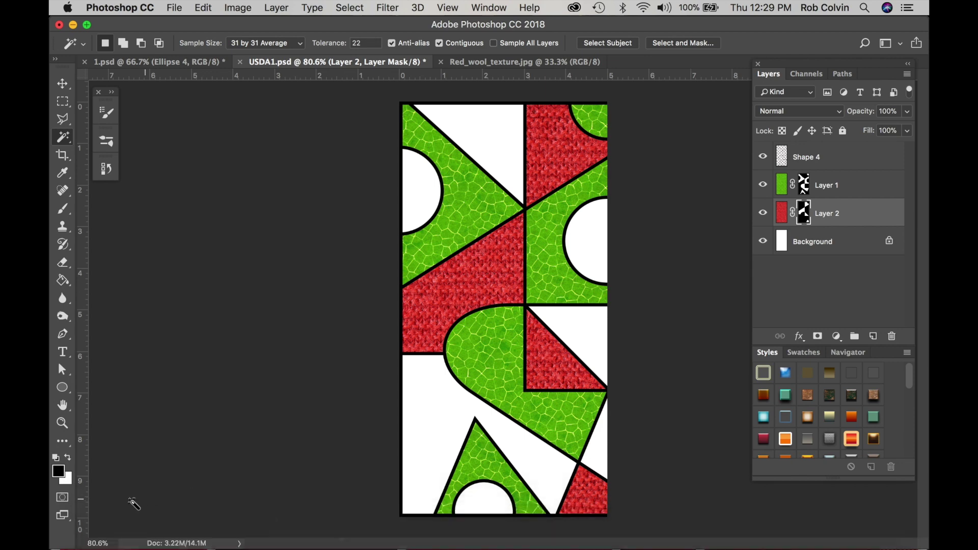
# Step: Open BluePaper.jpg from Finder's Paper folder with Adobe Photoshop CC 2018
pyautogui.moveTo(135, 530)
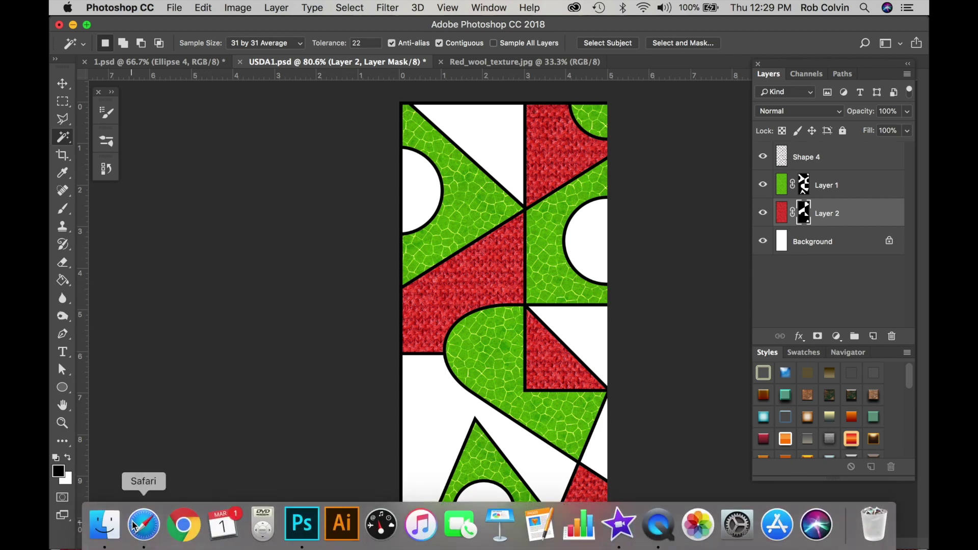
pyautogui.click(106, 525)
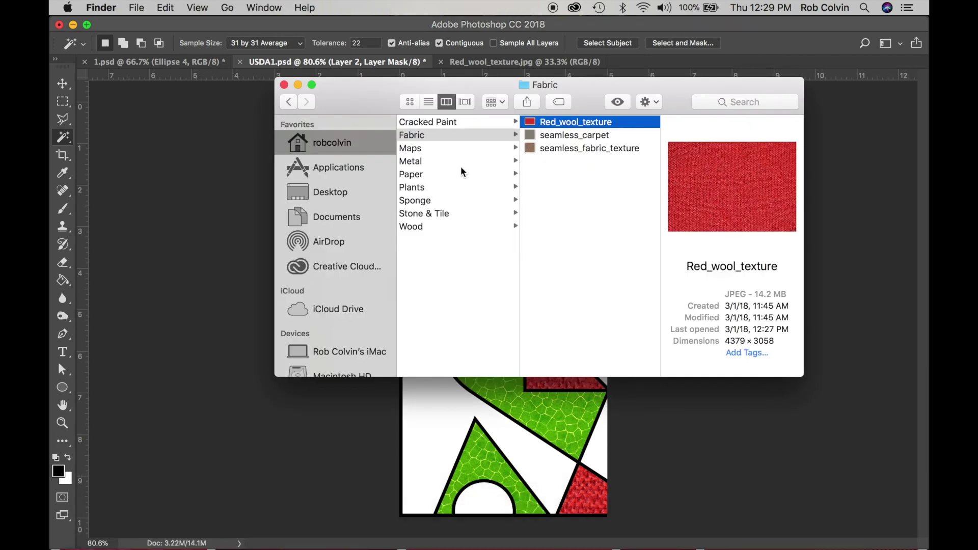
pyautogui.click(413, 175)
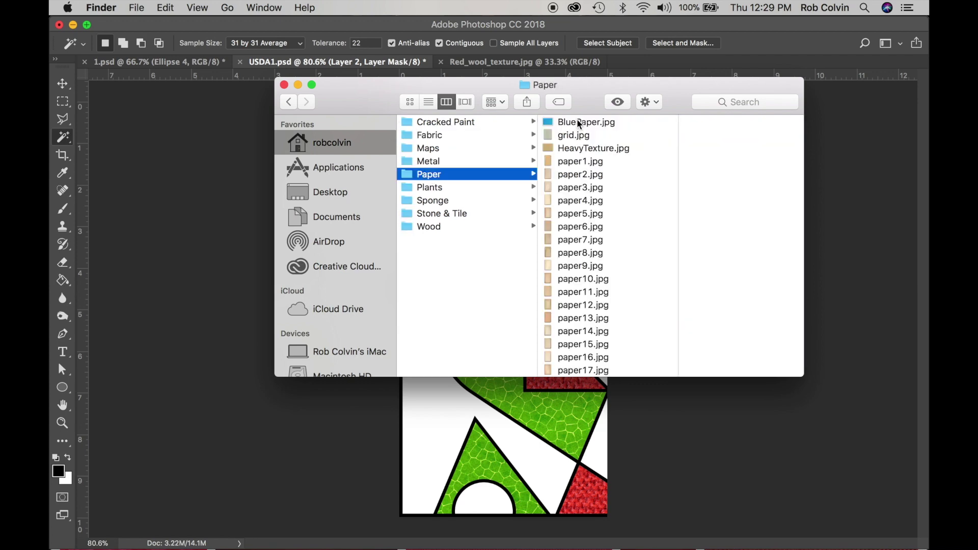
pyautogui.click(575, 123)
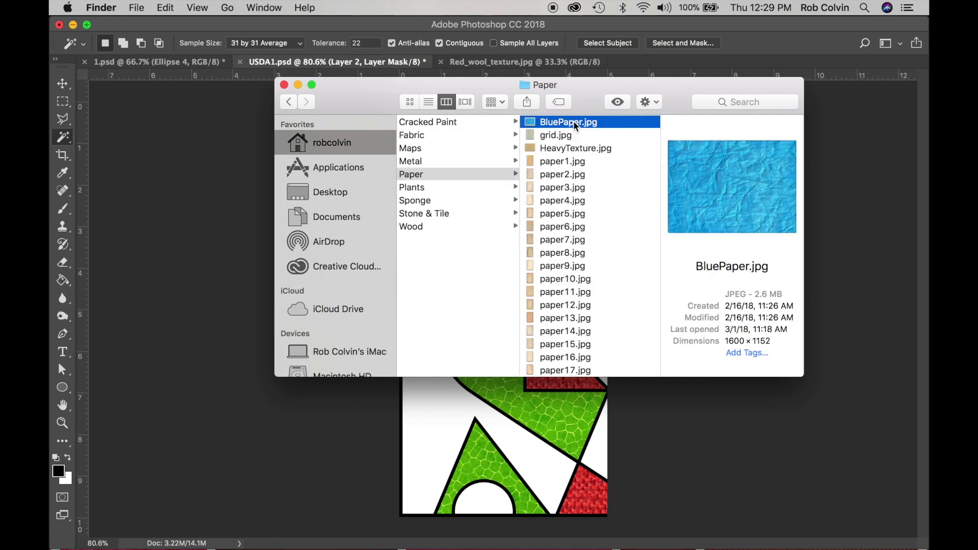
pyautogui.rightClick(575, 124)
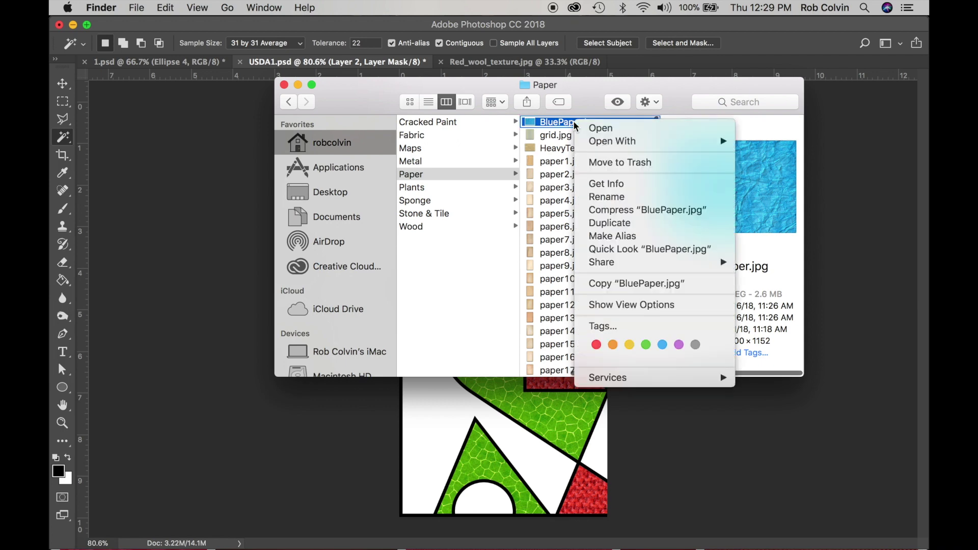
pyautogui.moveTo(703, 141)
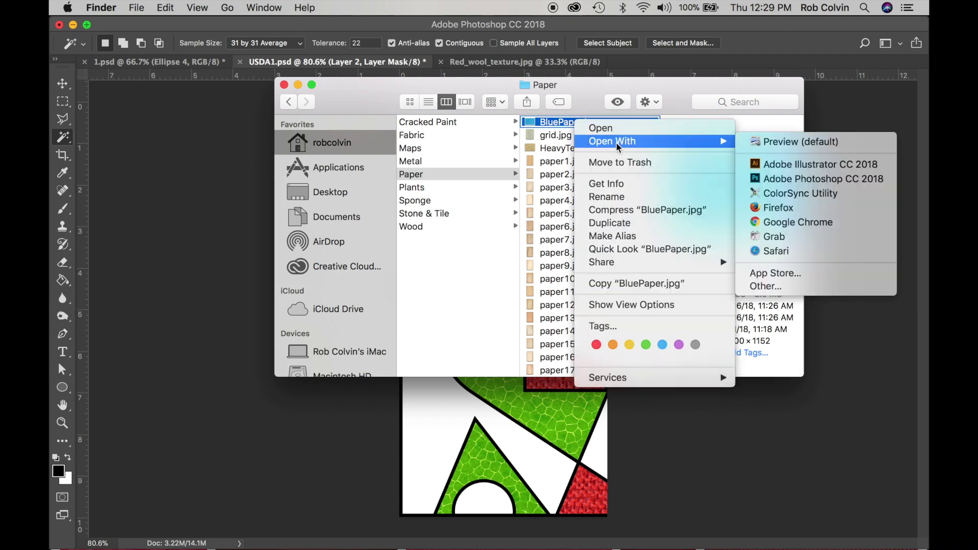
pyautogui.click(785, 179)
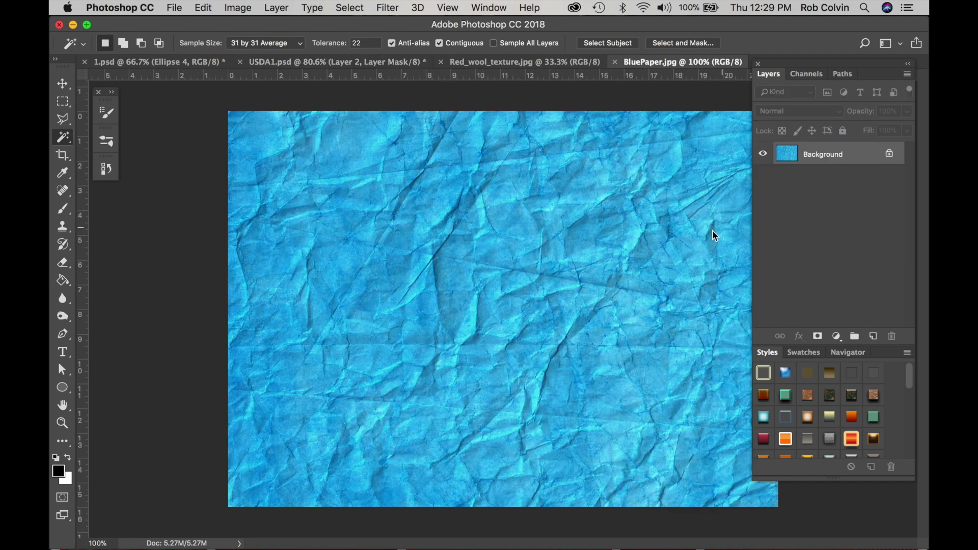
# Step: Paste the blue paper into USDA1.psd as a new layer above the Background
pyautogui.press('super+a')
pyautogui.press('super+w')
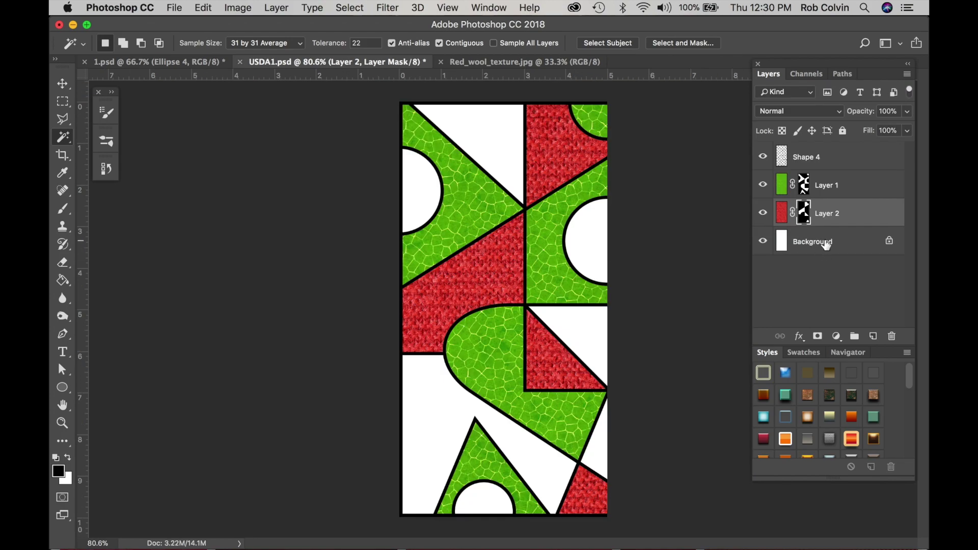
pyautogui.click(826, 245)
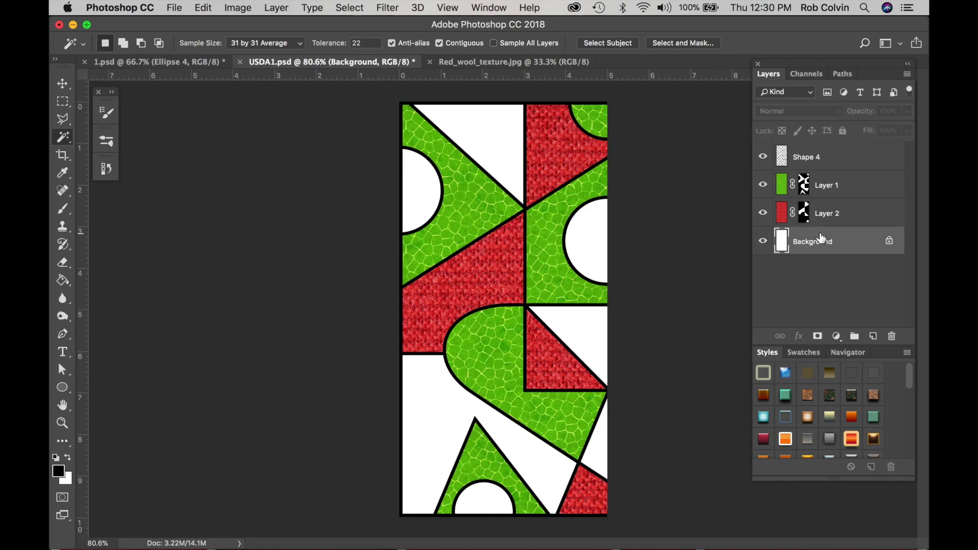
pyautogui.press('super+v')
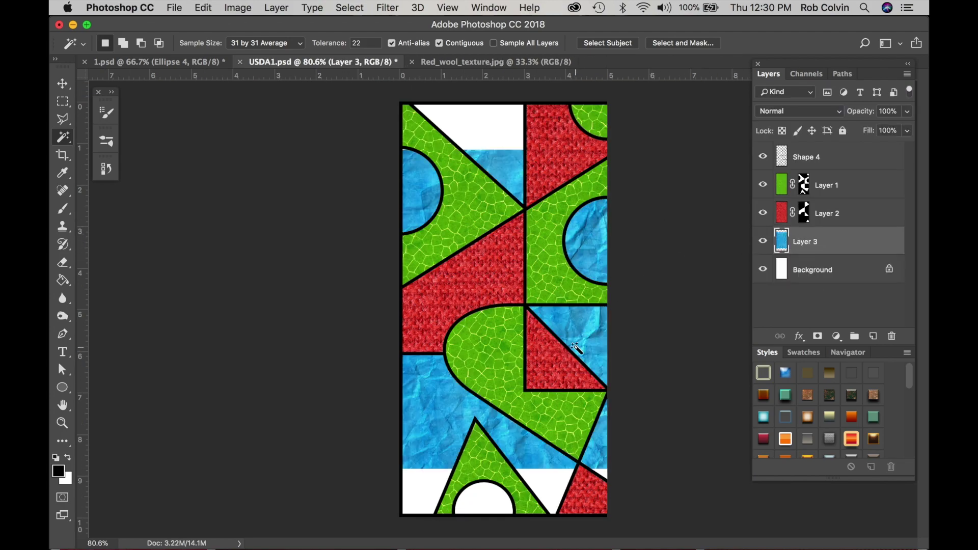
# Step: Rotate the blue paper 90° clockwise and slide it left across the canvas
pyautogui.click(204, 9)
pyautogui.moveTo(240, 314)
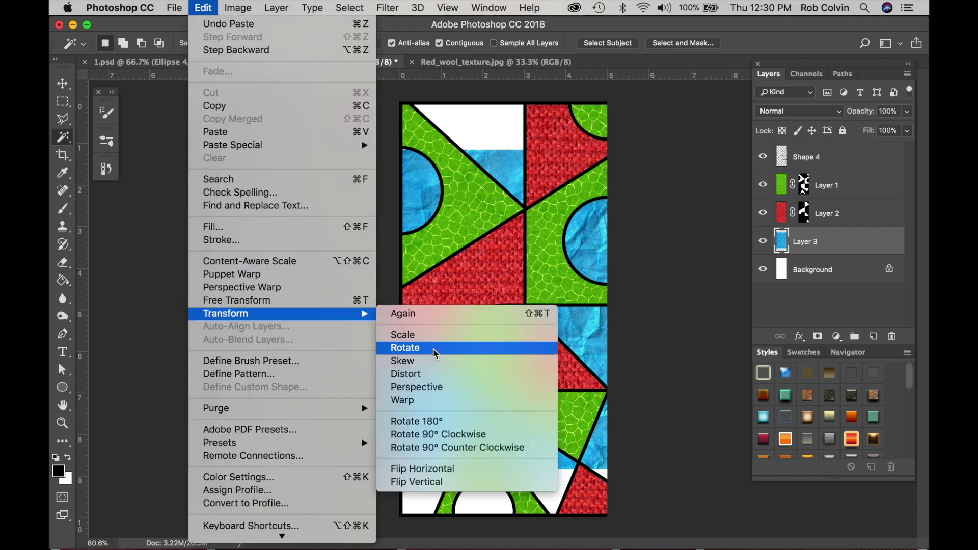
pyautogui.click(437, 435)
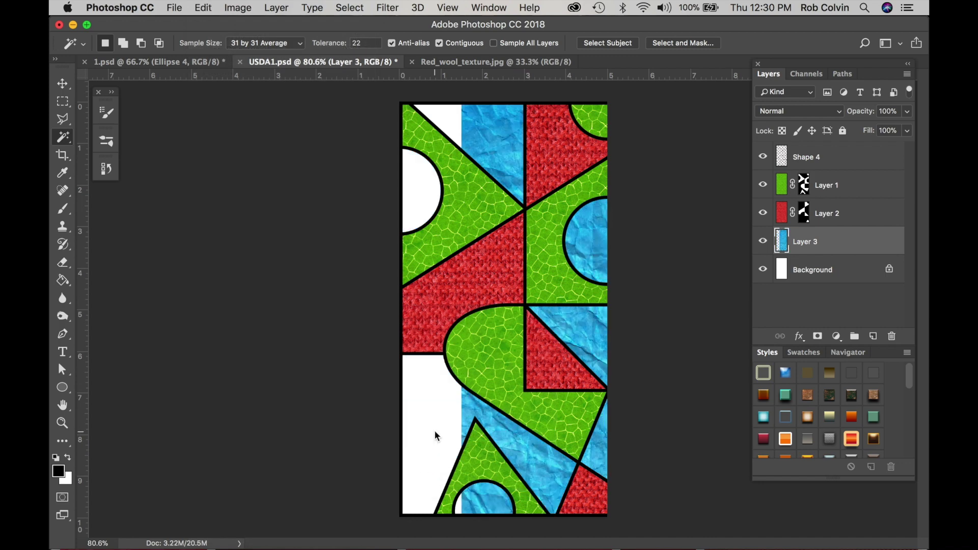
pyautogui.press('v')
pyautogui.moveTo(603, 357); pyautogui.dragTo(531, 356)
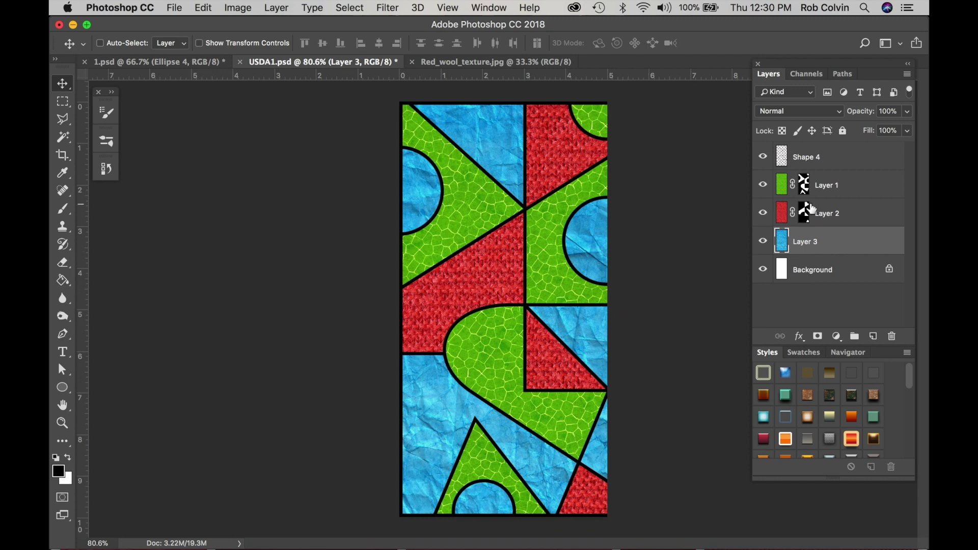
# Step: Magic-wand select the blue regions on Shape 4, then mask Layer 3's blue paper to them
pyautogui.click(818, 159)
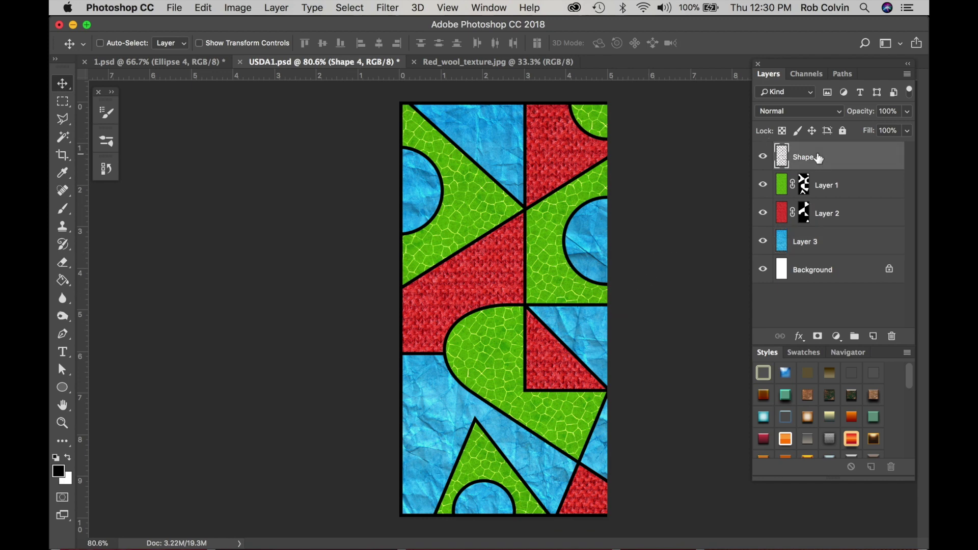
pyautogui.click(63, 138)
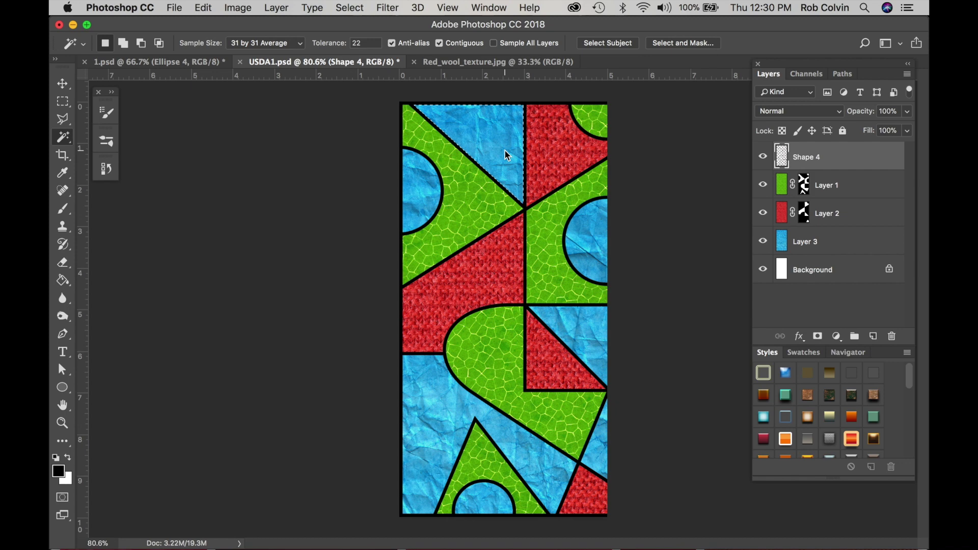
pyautogui.press('shift')
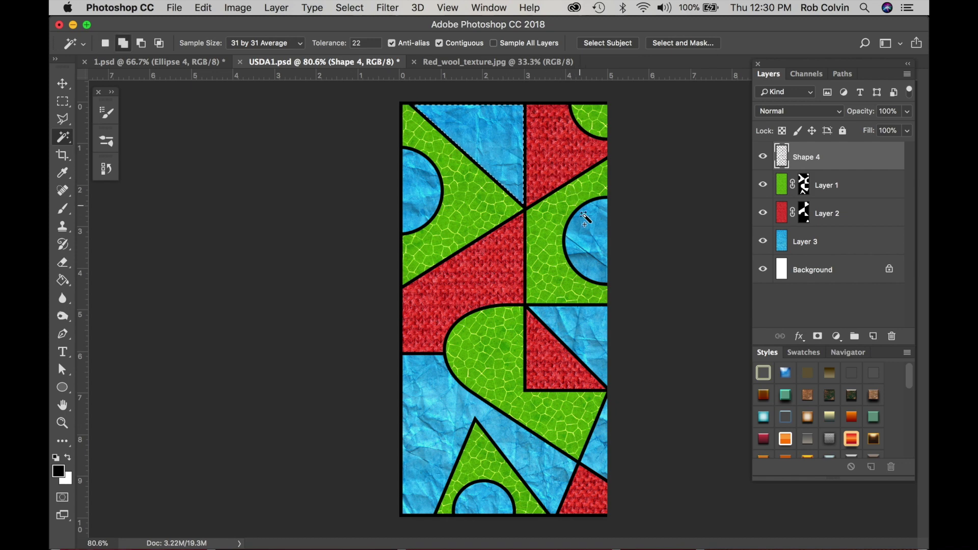
pyautogui.keyDown('shift'); pyautogui.click(587, 331); pyautogui.keyUp('shift')
pyautogui.keyDown('shift'); pyautogui.click(437, 407); pyautogui.keyUp('shift')
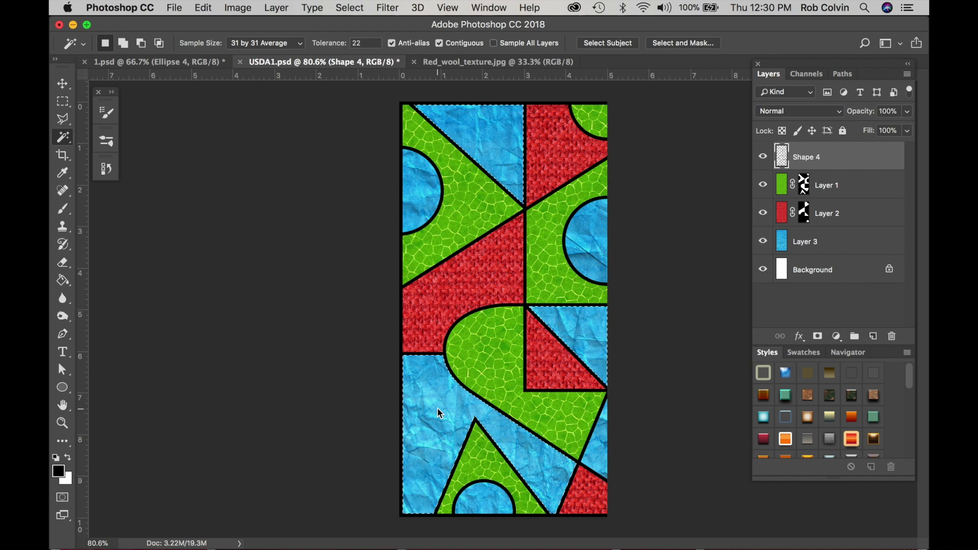
pyautogui.press('shift')
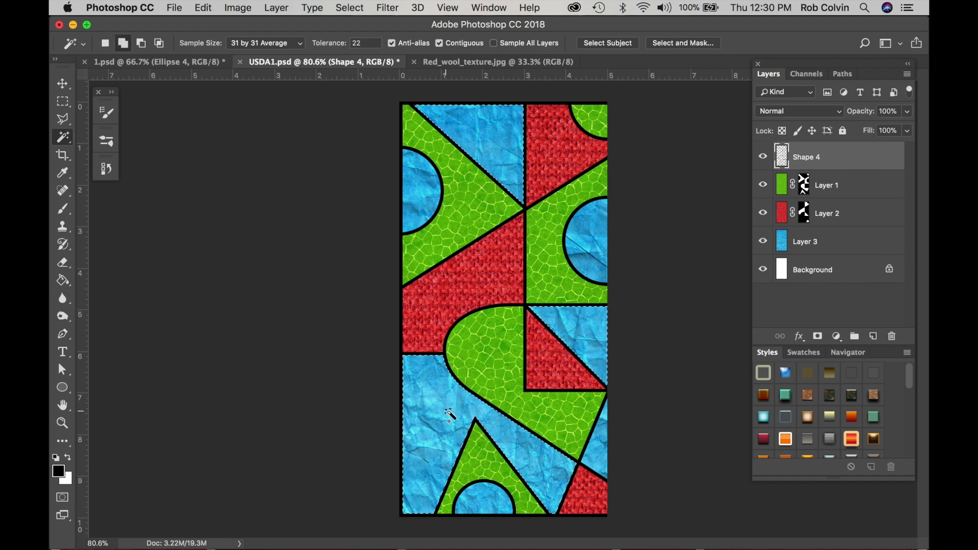
pyautogui.keyDown('shift'); pyautogui.click(498, 414); pyautogui.keyUp('shift')
pyautogui.click(798, 242)
pyautogui.click(818, 336)
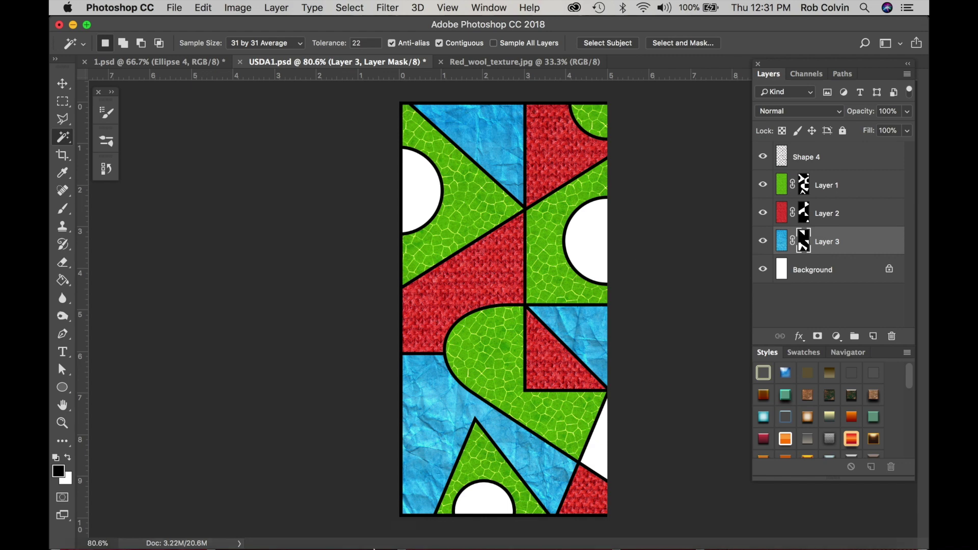
# Step: In Finder's Paper folder, preview the paper41, paper37, paper34 and paper26 textures
pyautogui.moveTo(145, 530)
pyautogui.click(102, 528)
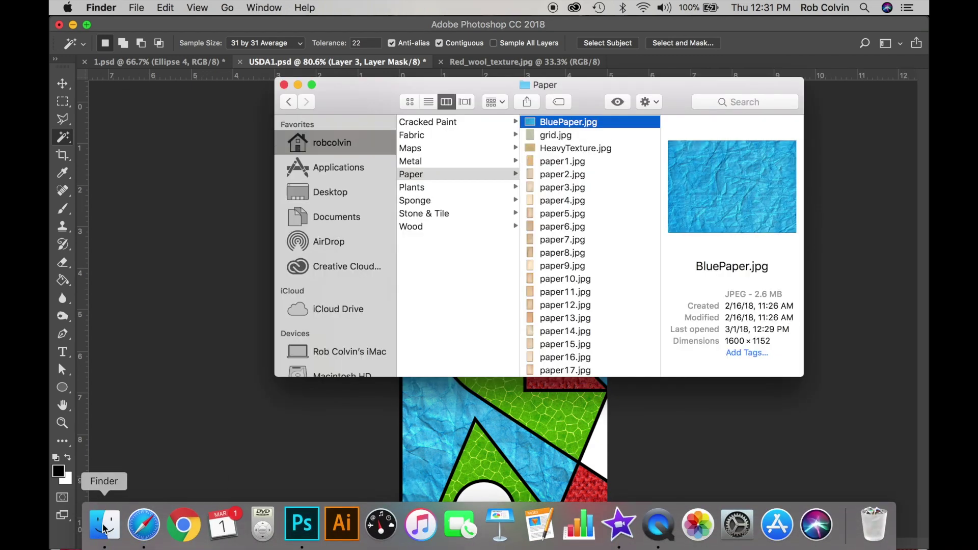
pyautogui.scroll(-15, 557, 261)
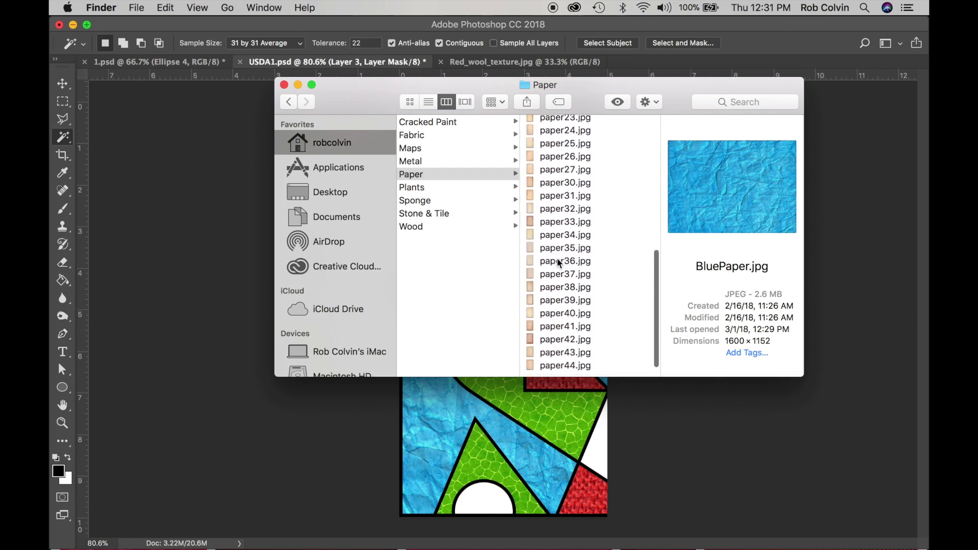
pyautogui.click(546, 332)
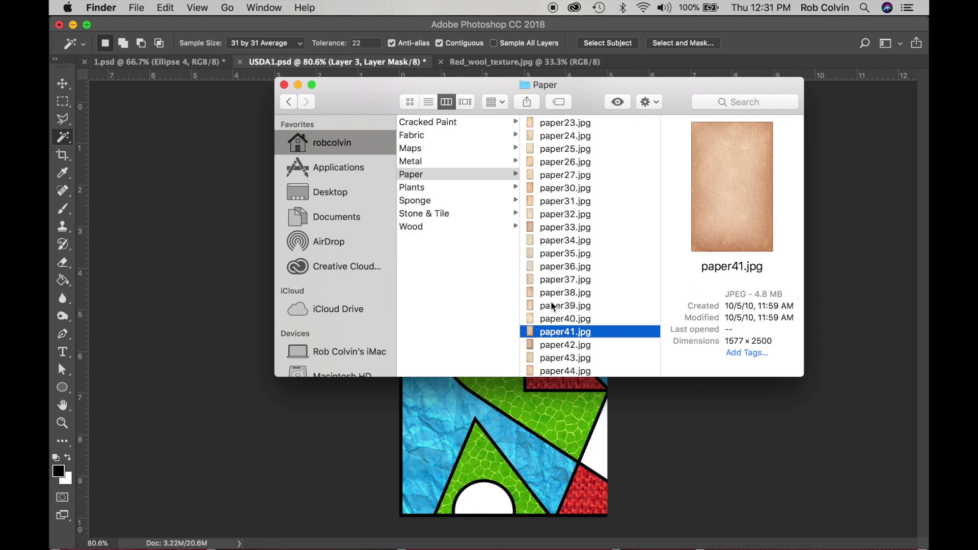
pyautogui.click(555, 285)
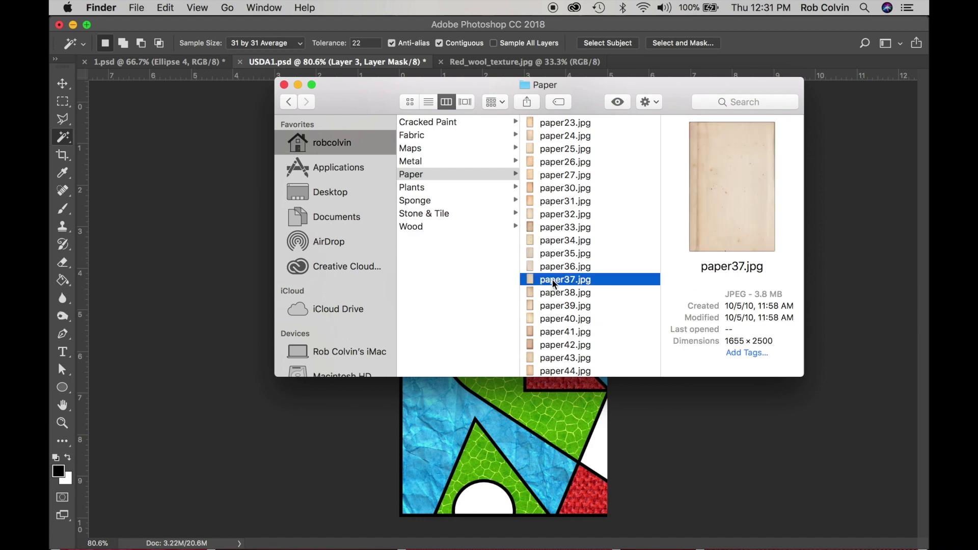
pyautogui.click(556, 244)
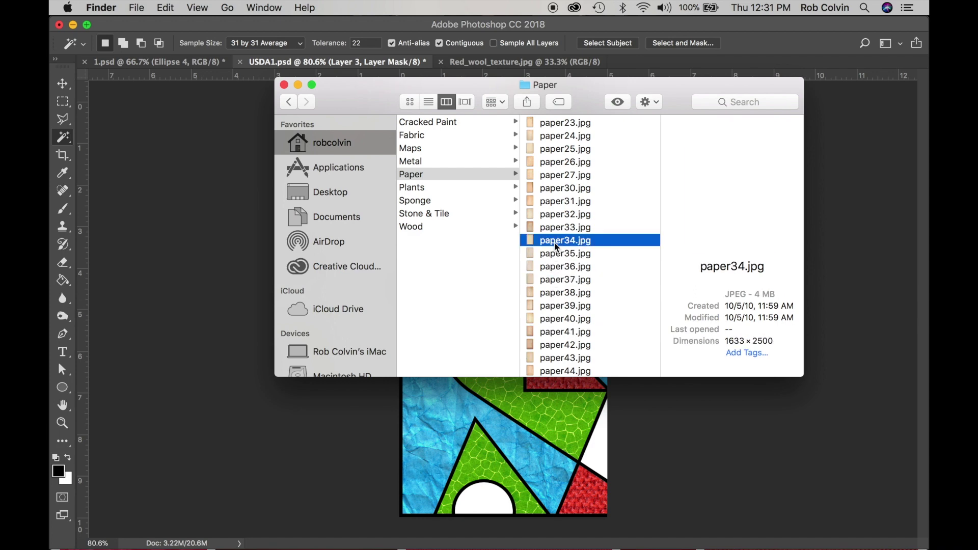
pyautogui.click(558, 161)
pyautogui.scroll(10, 558, 163)
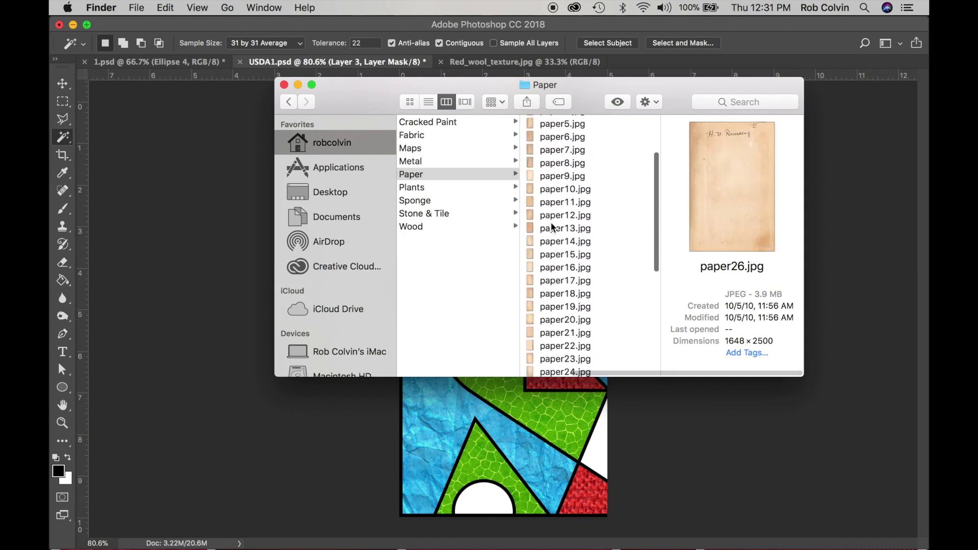
# Step: Open paper13.jpg in Adobe Photoshop CC 2018 using Open With
pyautogui.click(550, 228)
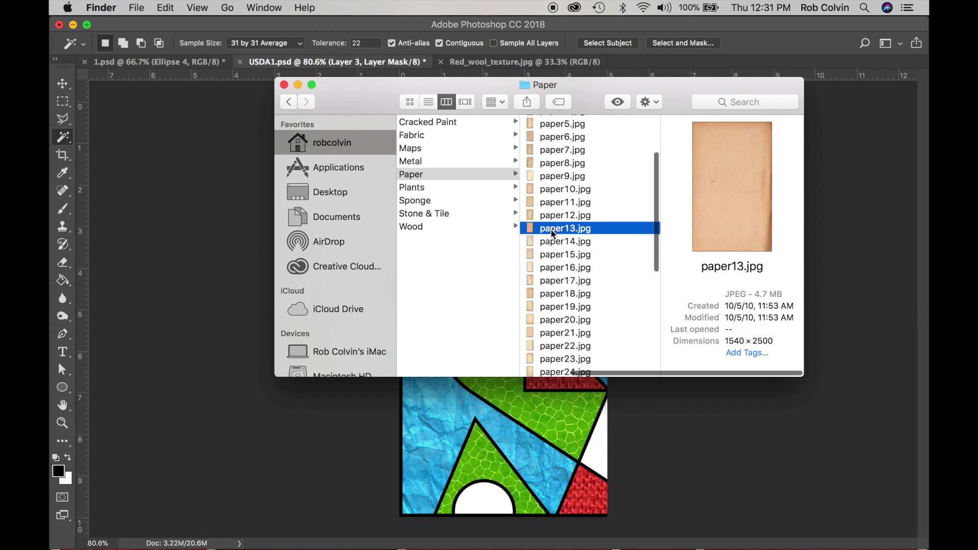
pyautogui.rightClick(552, 228)
pyautogui.moveTo(587, 248)
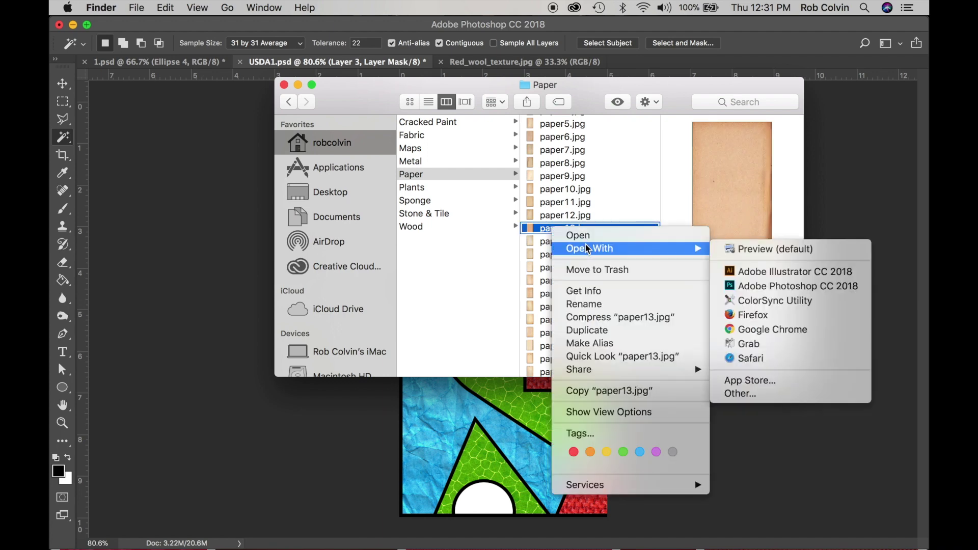
pyautogui.click(757, 286)
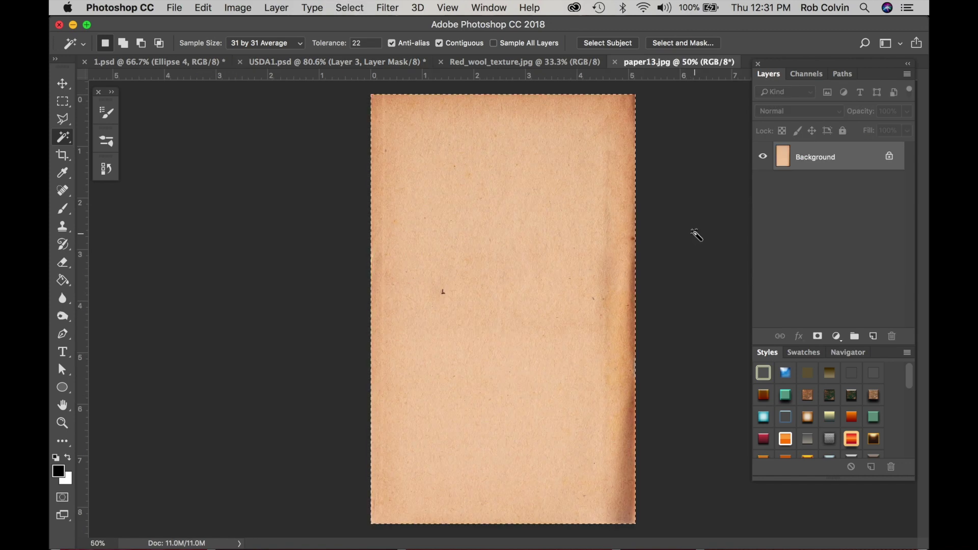
# Step: Copy all of paper13, close it, and paste it above the Background layer
pyautogui.press('super+a')
pyautogui.press('super+w')
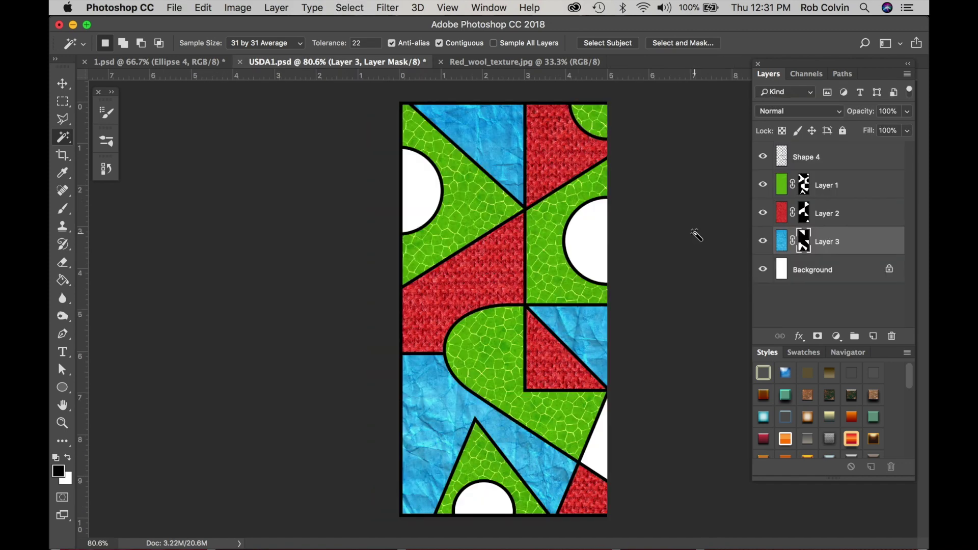
pyautogui.click(841, 269)
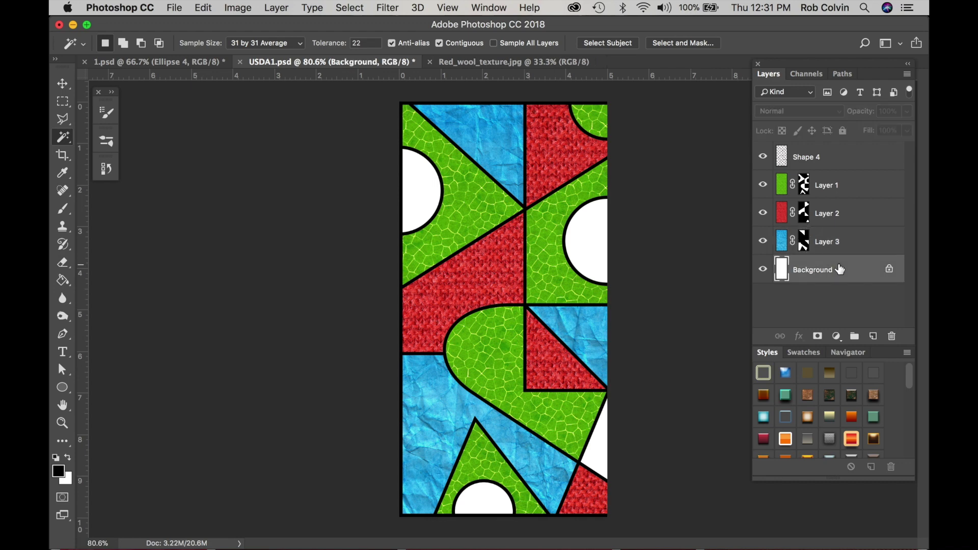
pyautogui.press('super+v')
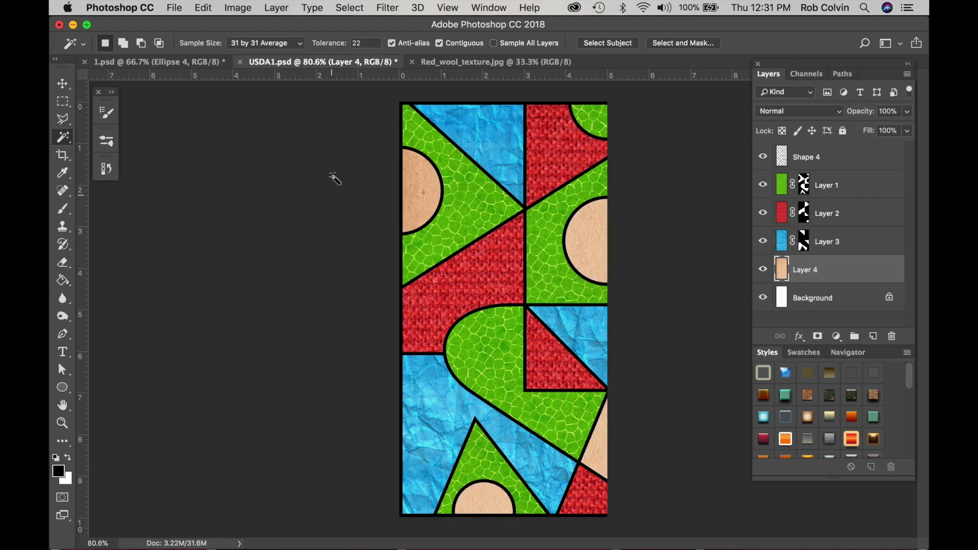
# Step: Warm the tan paper with Hue/Saturation: raise hue and saturation, lower lightness slightly
pyautogui.click(232, 9)
pyautogui.moveTo(245, 46)
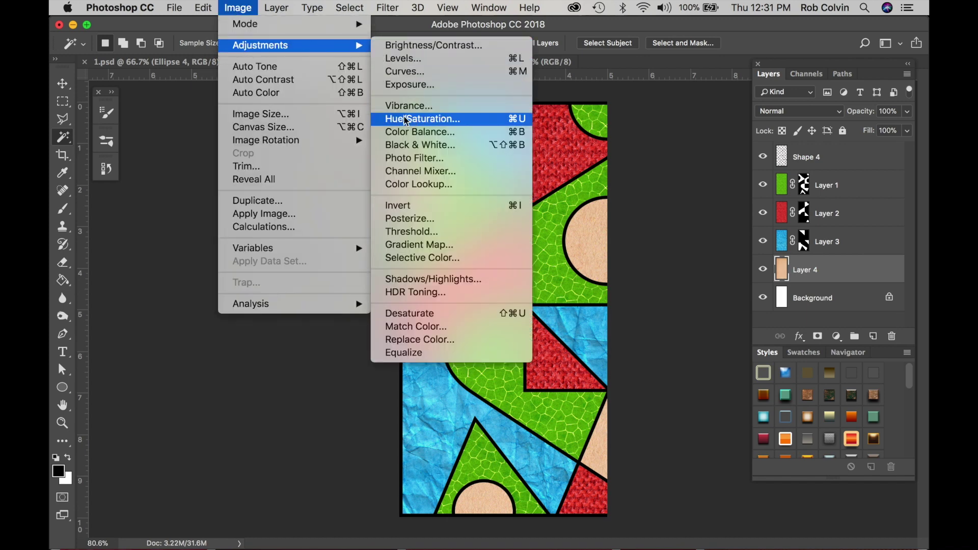
pyautogui.click(510, 122)
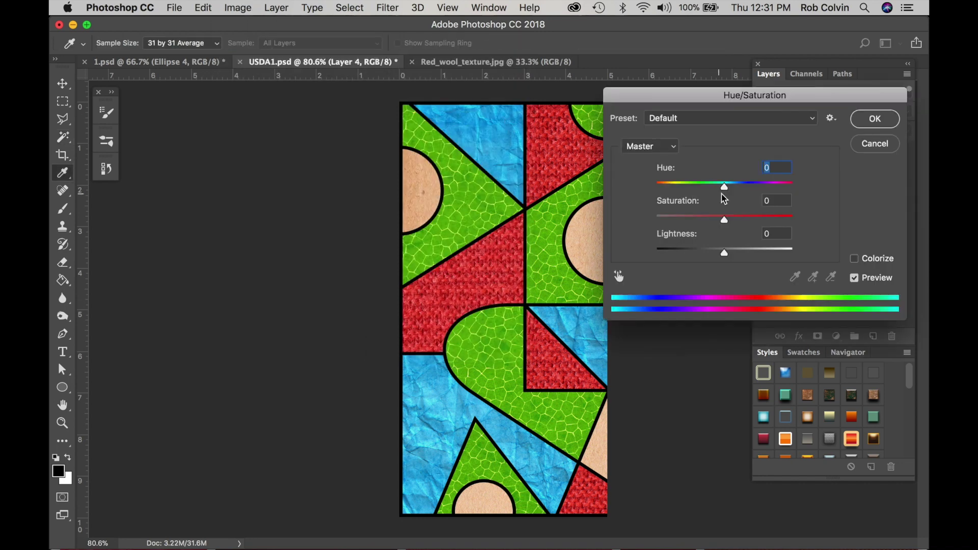
pyautogui.moveTo(724, 219); pyautogui.dragTo(756, 221)
pyautogui.moveTo(769, 220); pyautogui.dragTo(767, 218)
pyautogui.moveTo(724, 186)
pyautogui.mouseDown()
pyautogui.moveTo(703, 187)
pyautogui.moveTo(732, 187)
pyautogui.mouseUp()
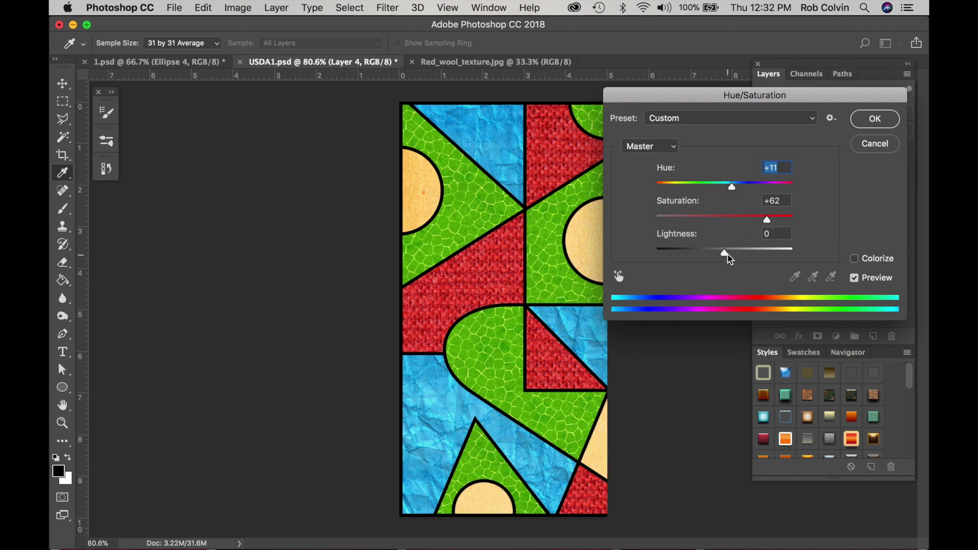
pyautogui.moveTo(724, 253); pyautogui.dragTo(715, 253)
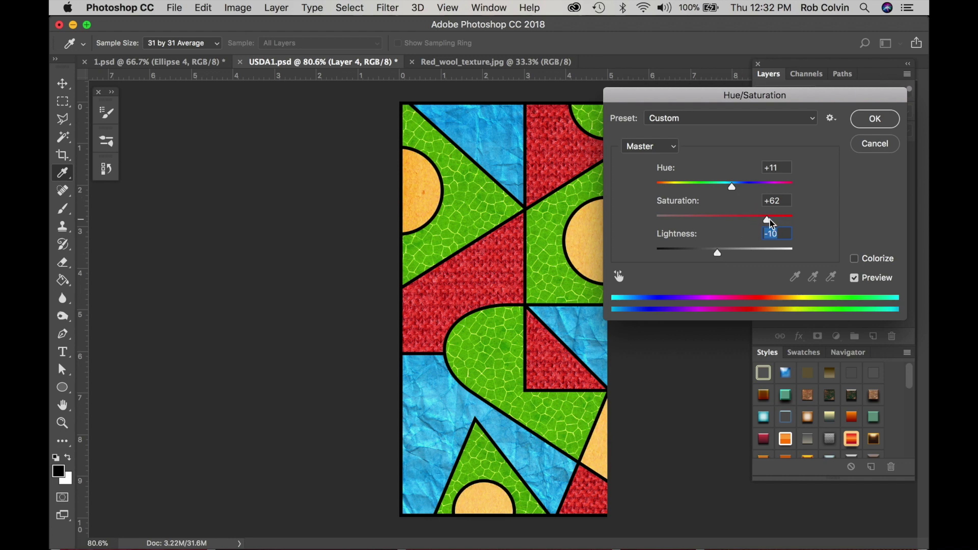
pyautogui.moveTo(767, 220); pyautogui.dragTo(778, 223)
pyautogui.click(869, 125)
pyautogui.press('w')
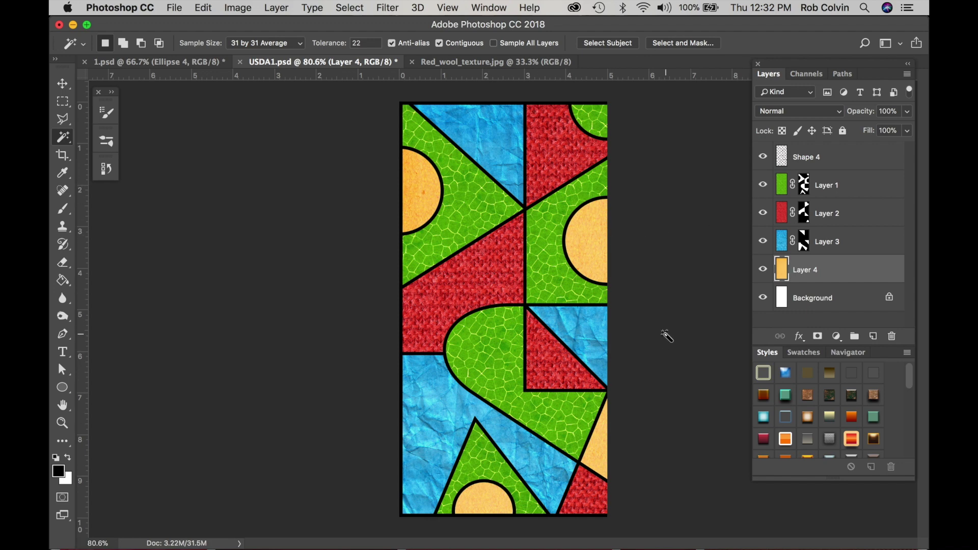
pyautogui.click(839, 244)
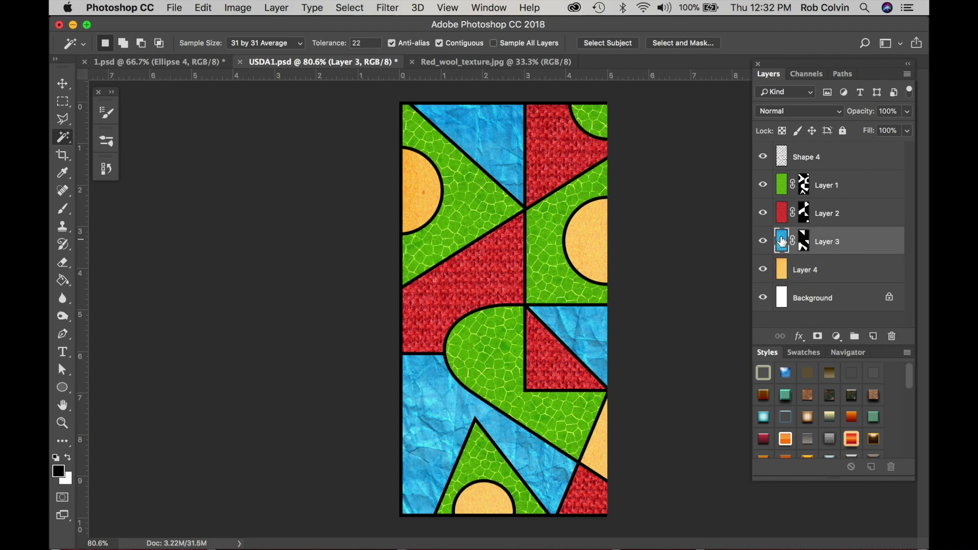
# Step: Give Layer 3 a Hue/Saturation adjustment of Hue +9, Saturation +26, Lightness -36
pyautogui.click(233, 11)
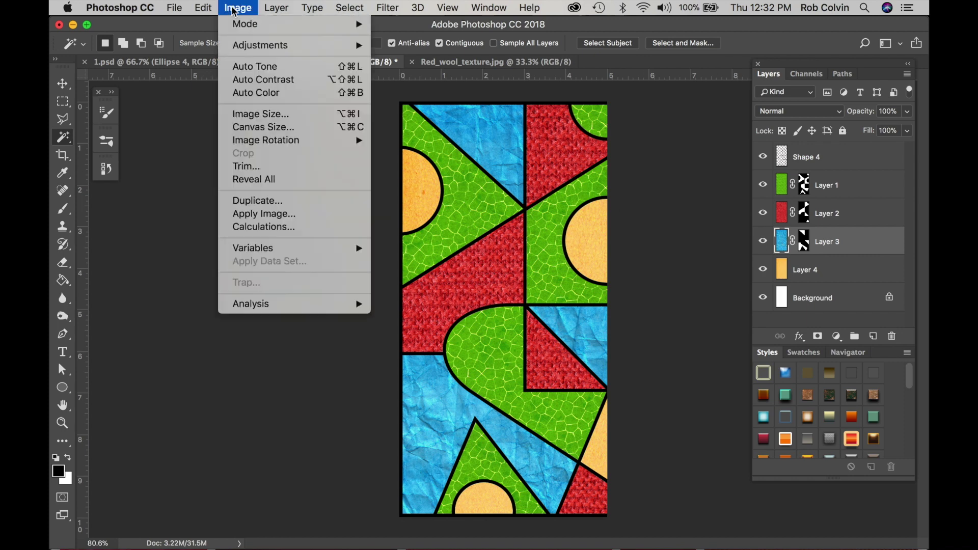
pyautogui.moveTo(247, 47)
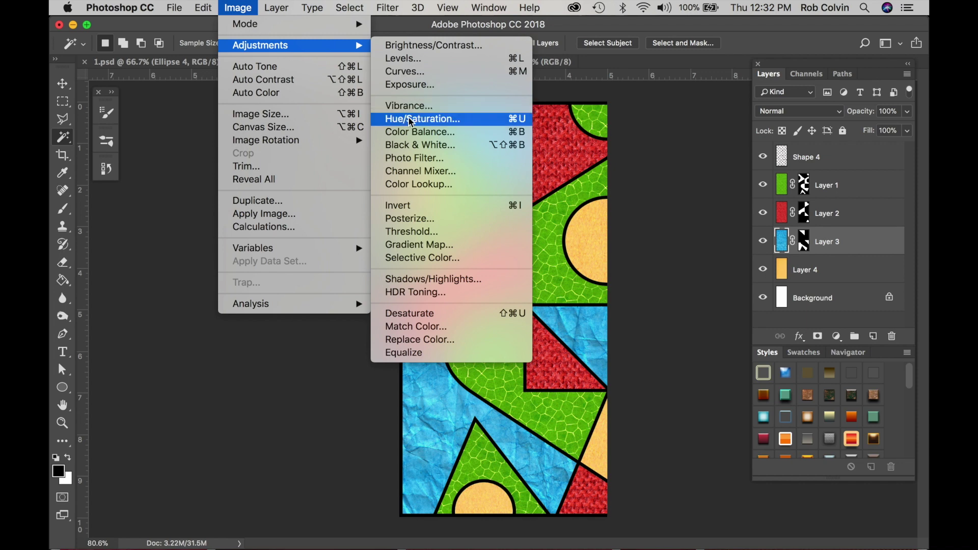
pyautogui.click(509, 120)
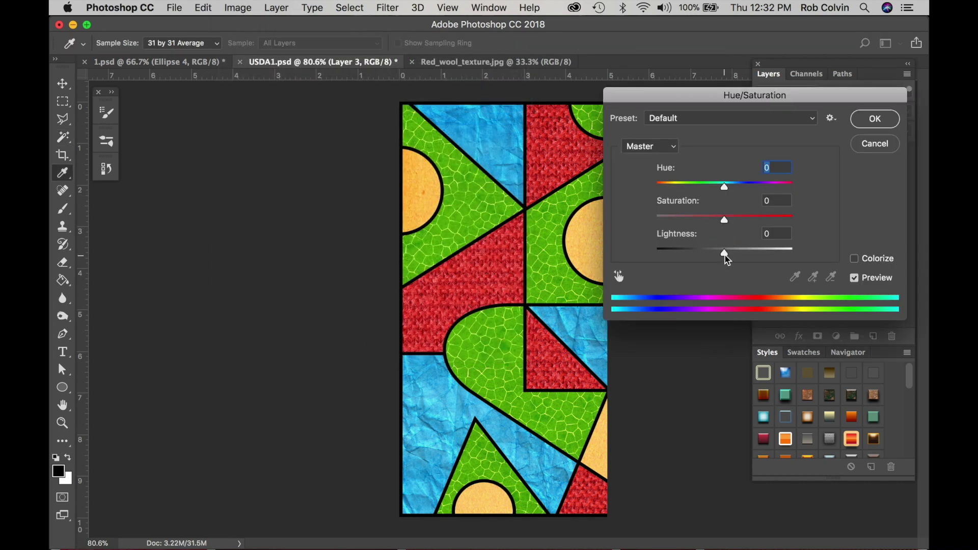
pyautogui.moveTo(724, 253); pyautogui.dragTo(706, 257)
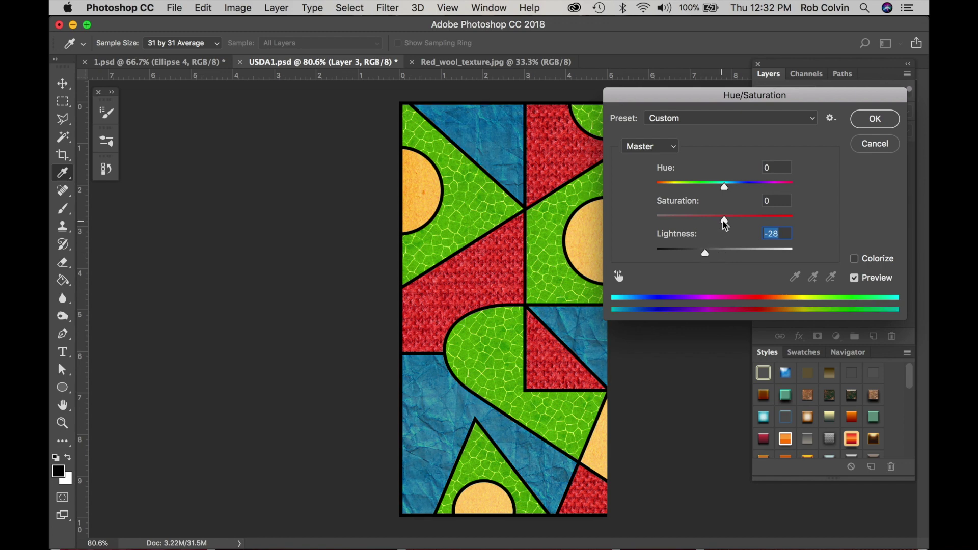
pyautogui.moveTo(725, 220); pyautogui.dragTo(736, 221)
pyautogui.moveTo(706, 254); pyautogui.dragTo(700, 253)
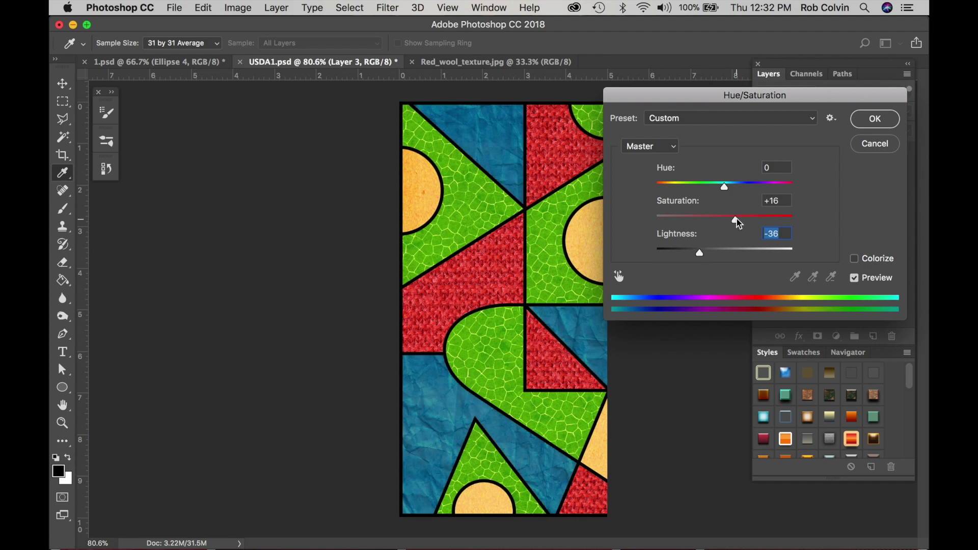
pyautogui.moveTo(737, 221); pyautogui.dragTo(742, 220)
pyautogui.moveTo(726, 186)
pyautogui.mouseDown()
pyautogui.moveTo(743, 191)
pyautogui.moveTo(732, 188)
pyautogui.mouseUp()
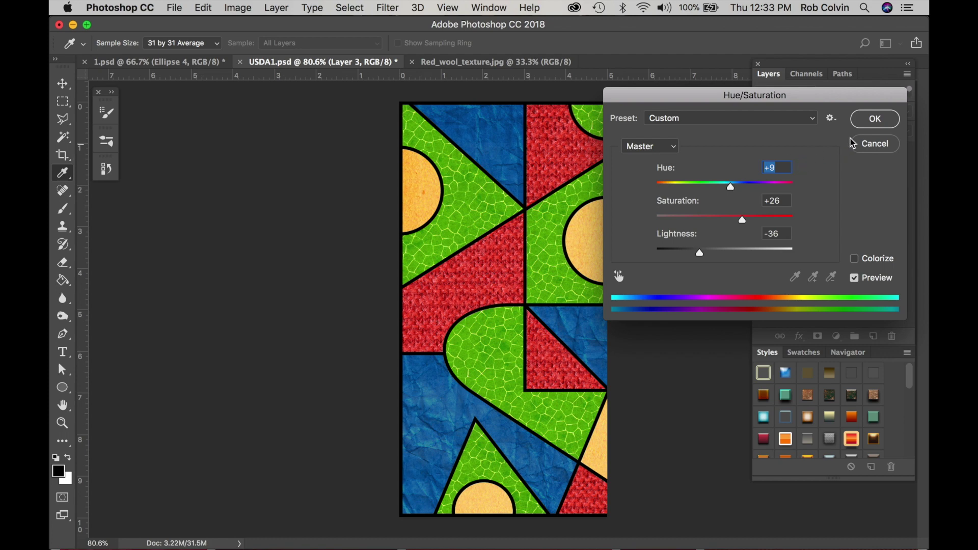
pyautogui.click(871, 120)
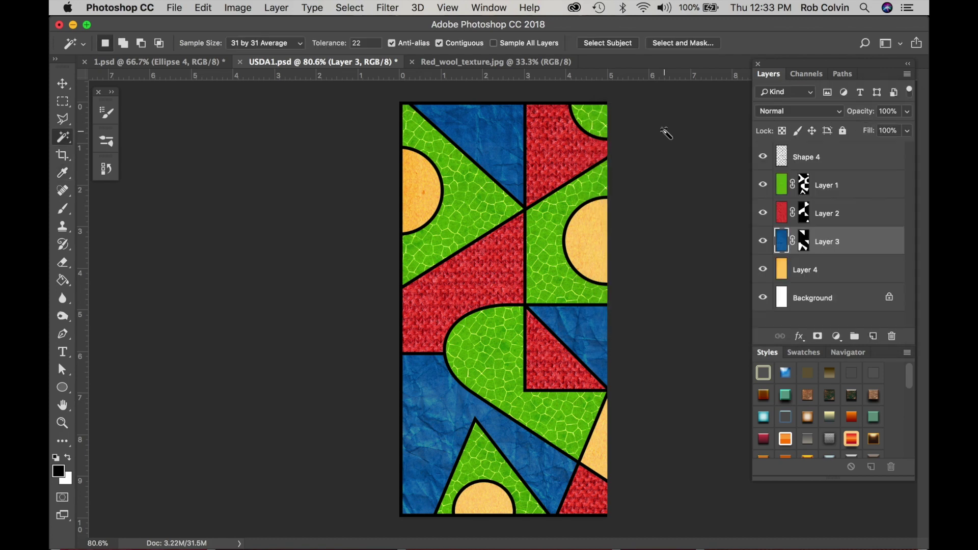
pyautogui.hotkey('alt', ']')
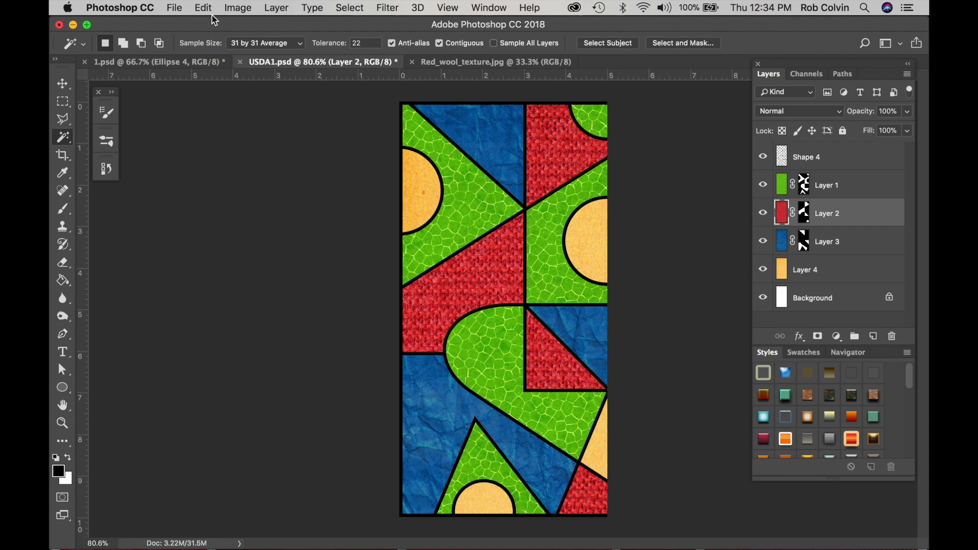
# Step: Save the design as Colvin-Comp1.psd in the Texture folder with maximum compatibility
pyautogui.click(174, 7)
pyautogui.click(204, 150)
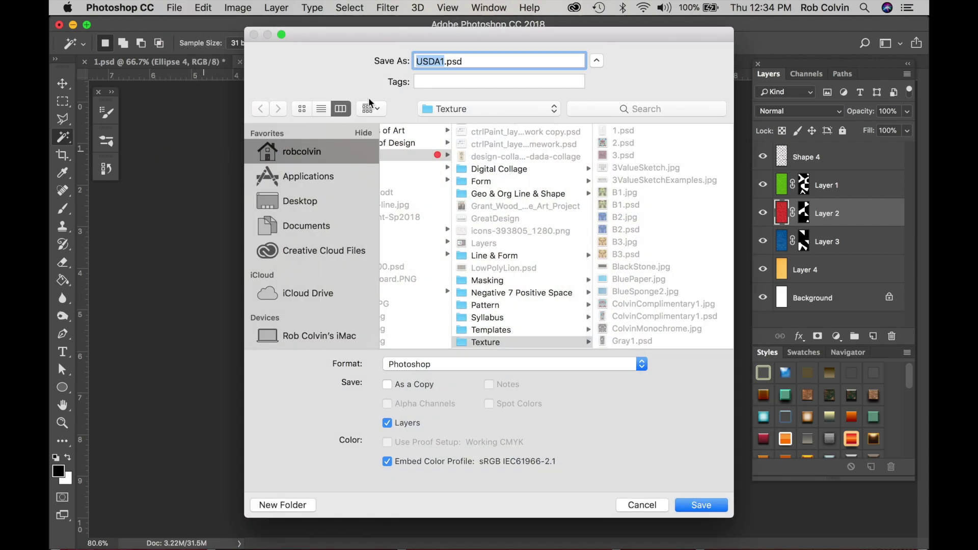
pyautogui.write('Colvin-Com')
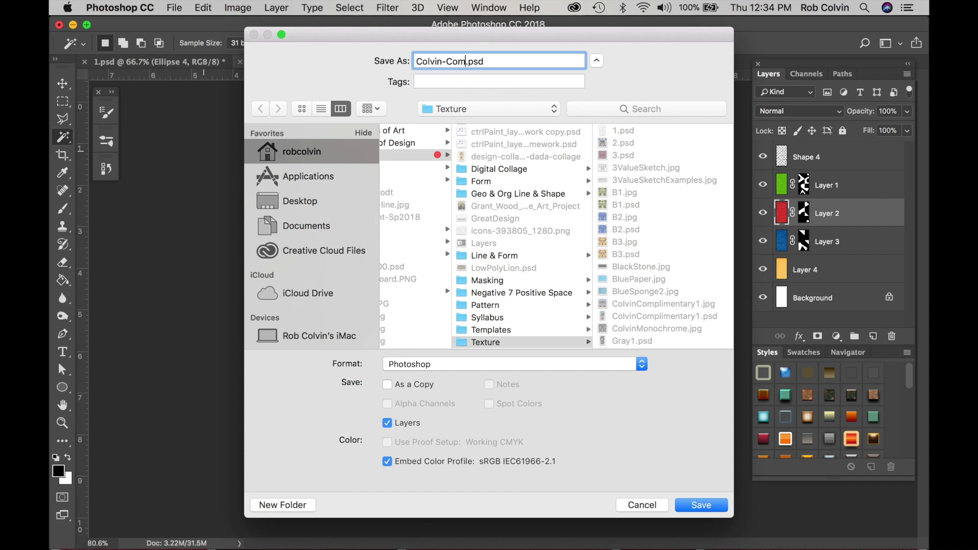
pyautogui.write('p1')
pyautogui.click(701, 504)
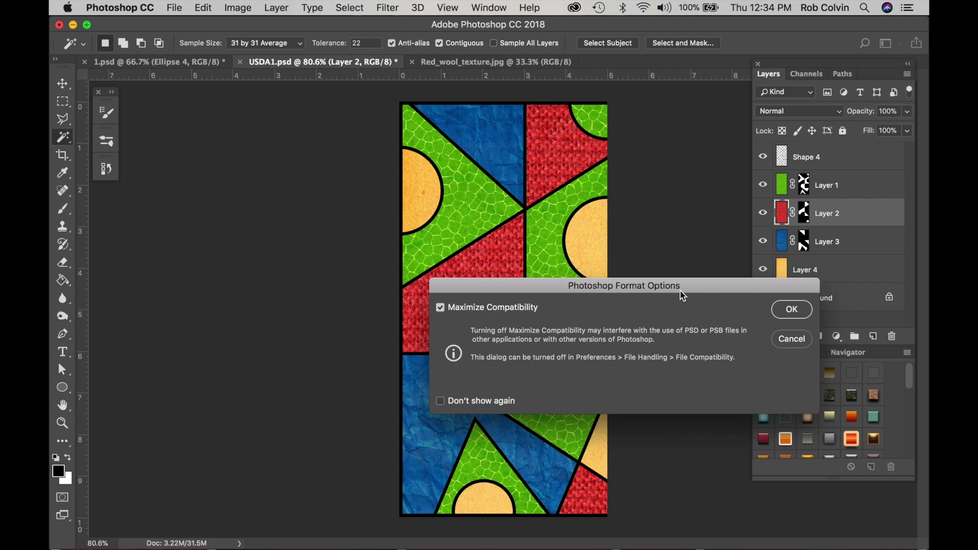
pyautogui.click(791, 309)
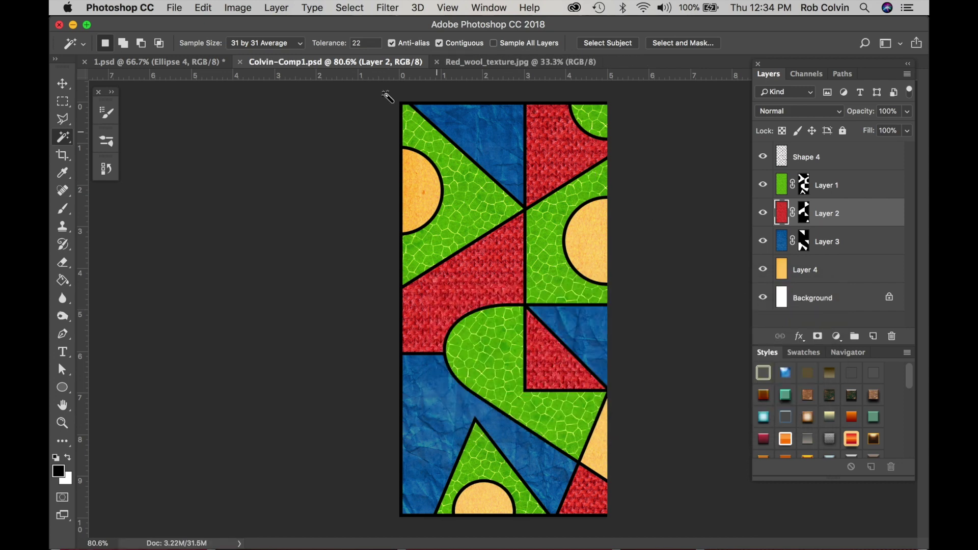
# Step: Flatten the image into a single Background layer
pyautogui.click(275, 8)
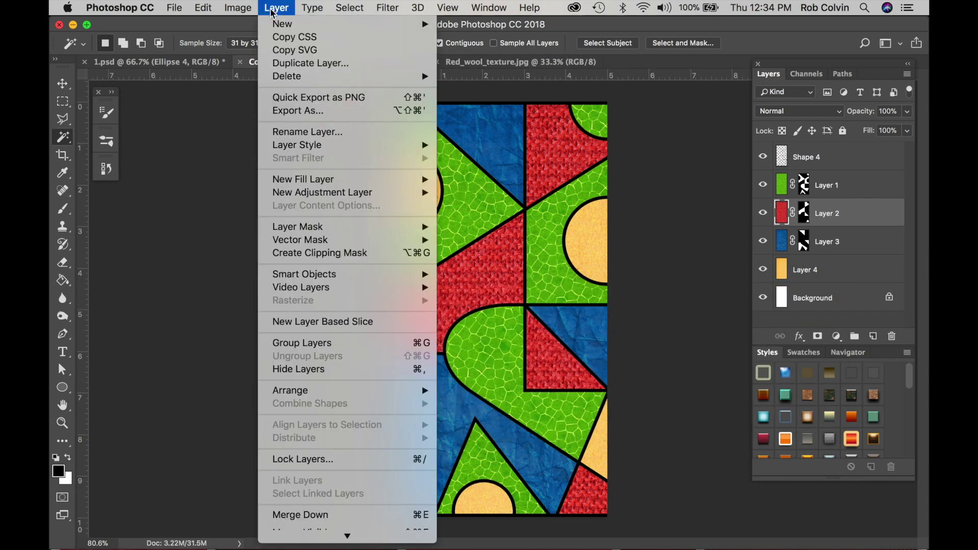
pyautogui.scroll(-3, 304, 441)
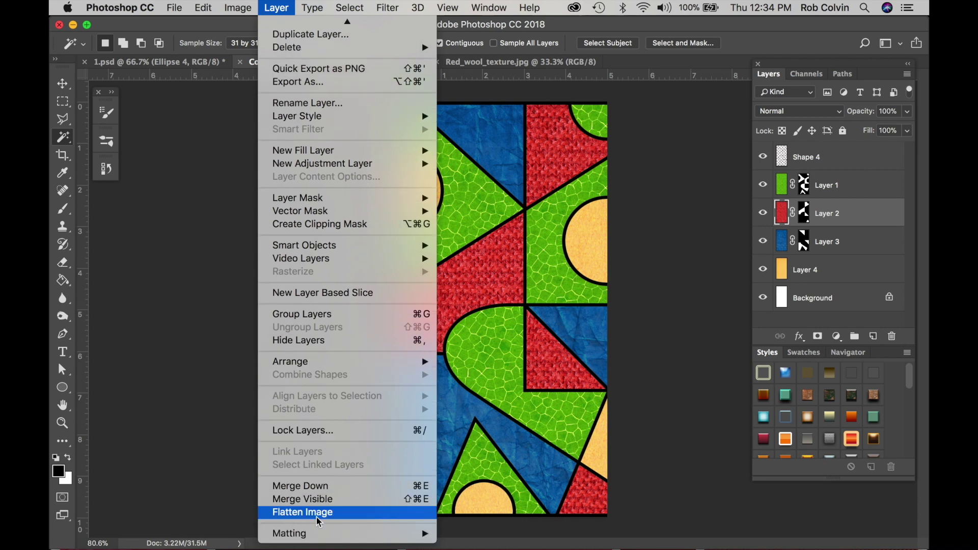
pyautogui.click(313, 513)
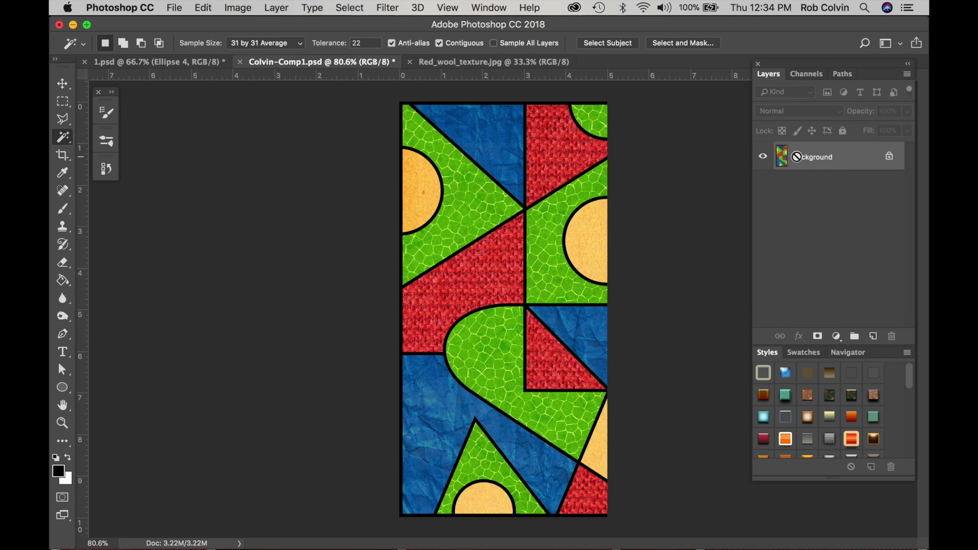
# Step: Duplicate the flattened image to Layer 1 and flip the copy horizontally
pyautogui.press('super+j')
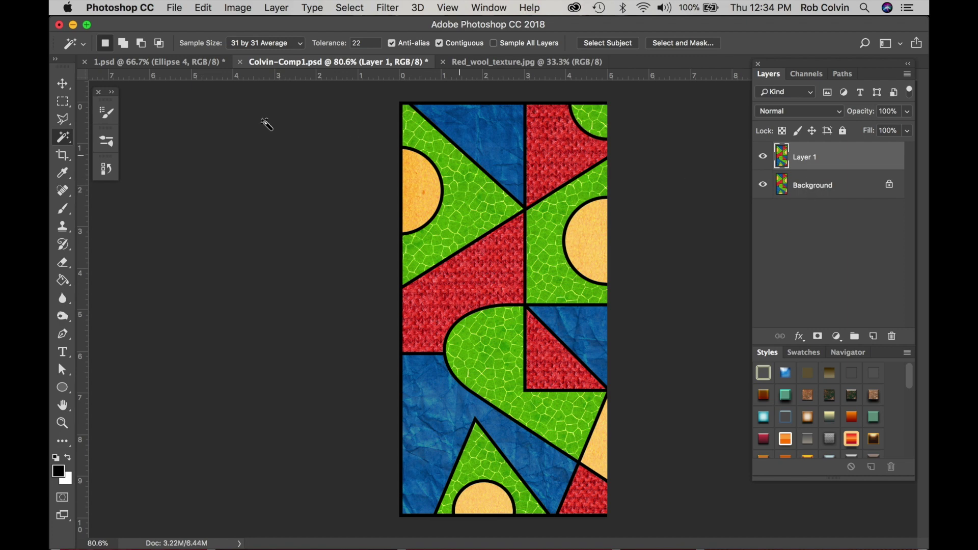
pyautogui.click(204, 8)
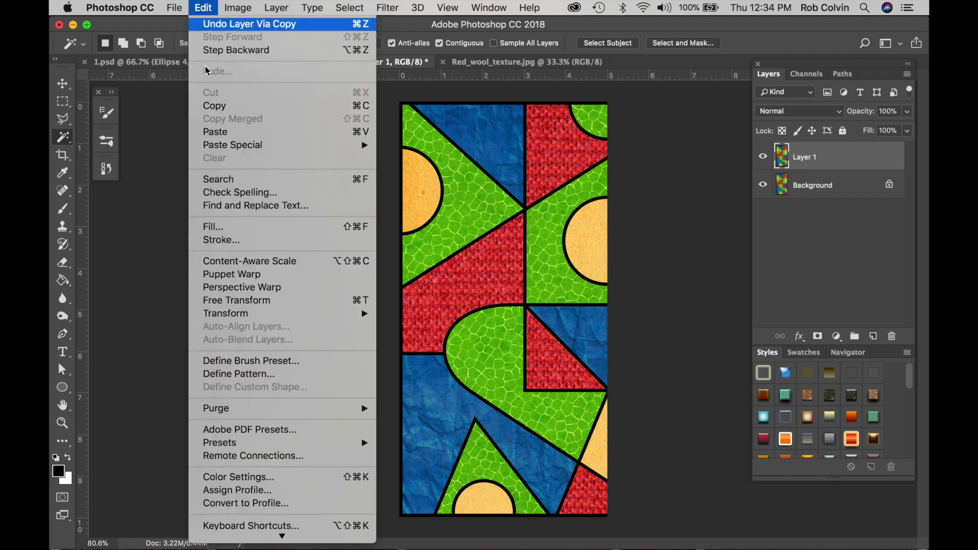
pyautogui.moveTo(223, 316)
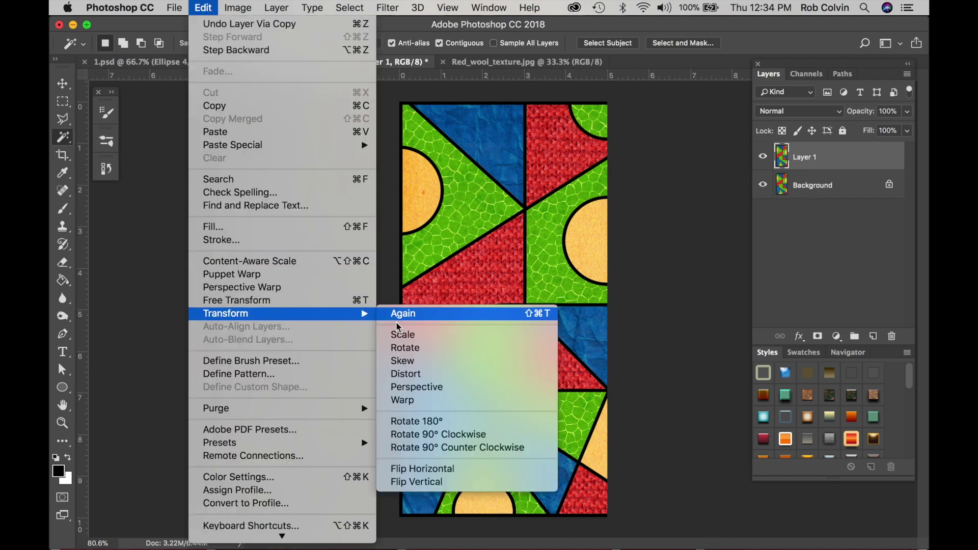
pyautogui.click(456, 468)
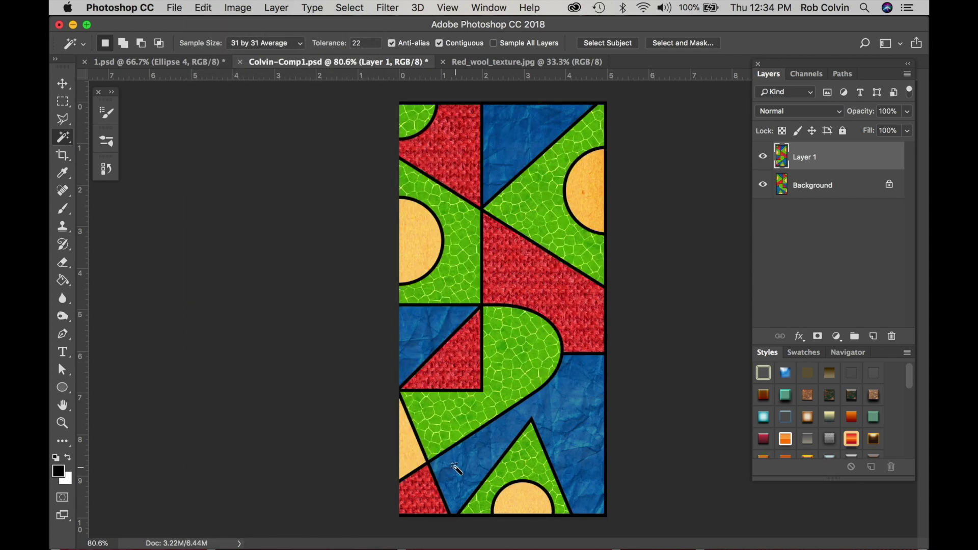
pyautogui.click(238, 8)
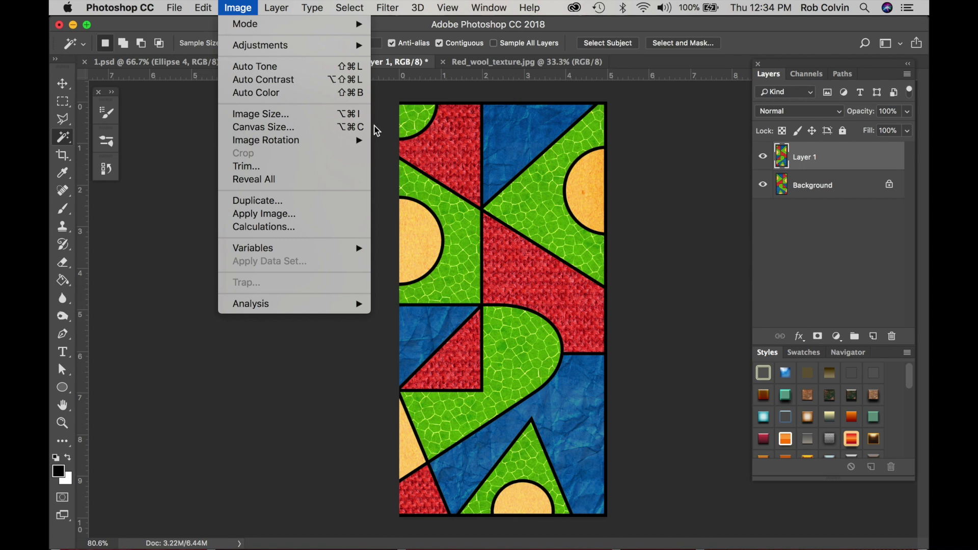
# Step: Widen the canvas to 10 inches, anchored on the left
pyautogui.click(352, 127)
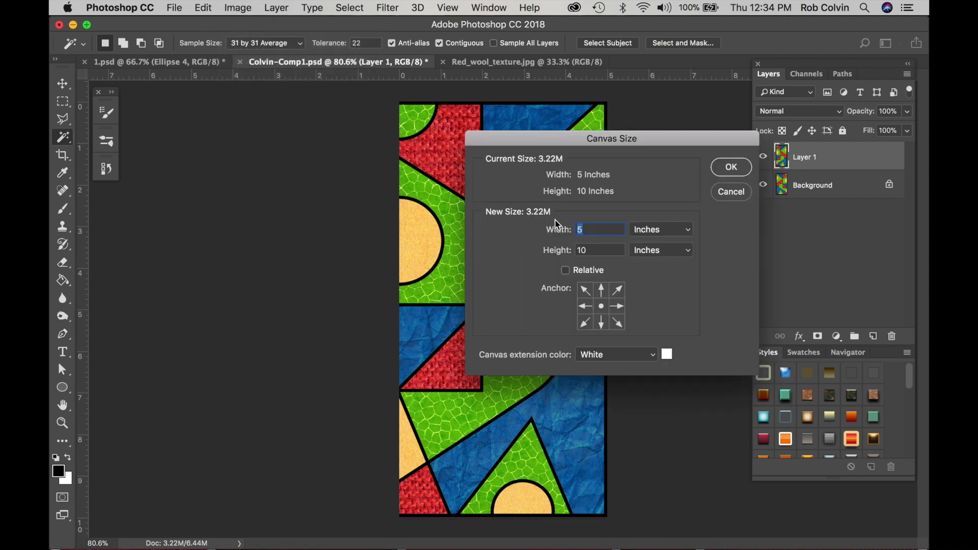
pyautogui.write('10')
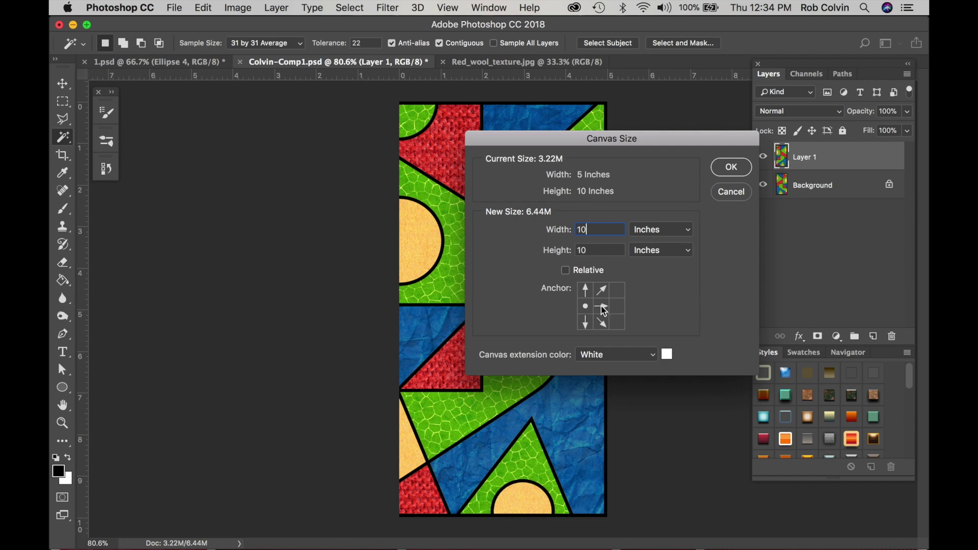
pyautogui.click(732, 168)
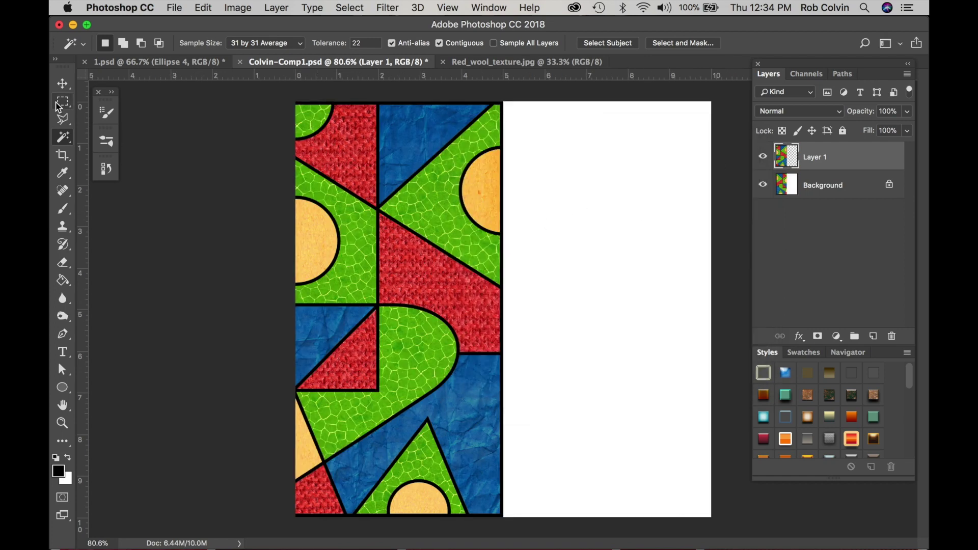
# Step: Move the mirrored copy into the right half and merge it into the Background
pyautogui.click(63, 84)
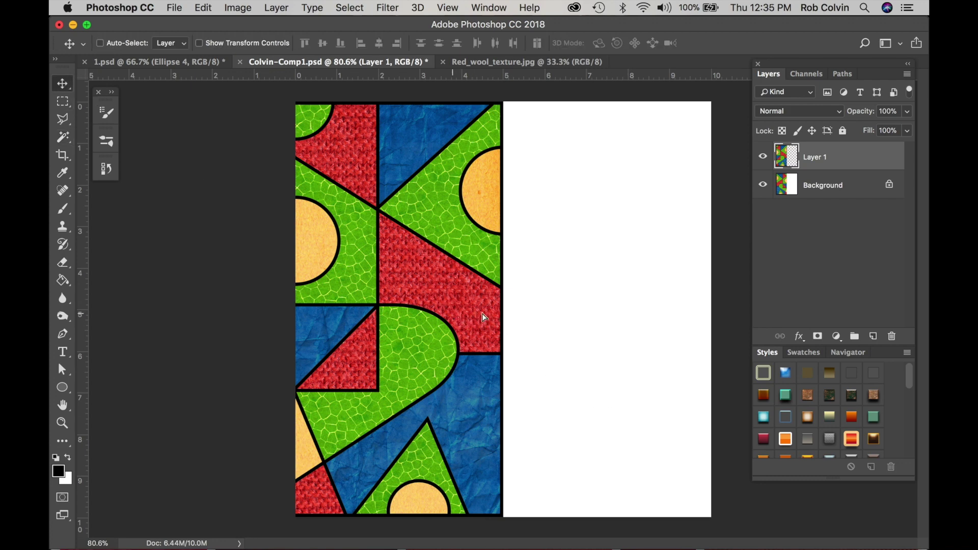
pyautogui.moveTo(484, 318); pyautogui.dragTo(663, 308)
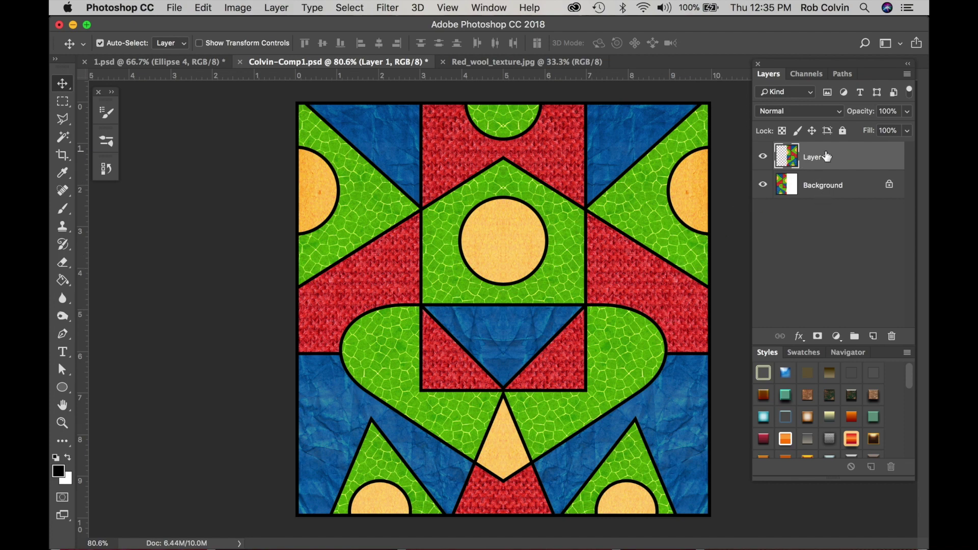
pyautogui.press('super+e')
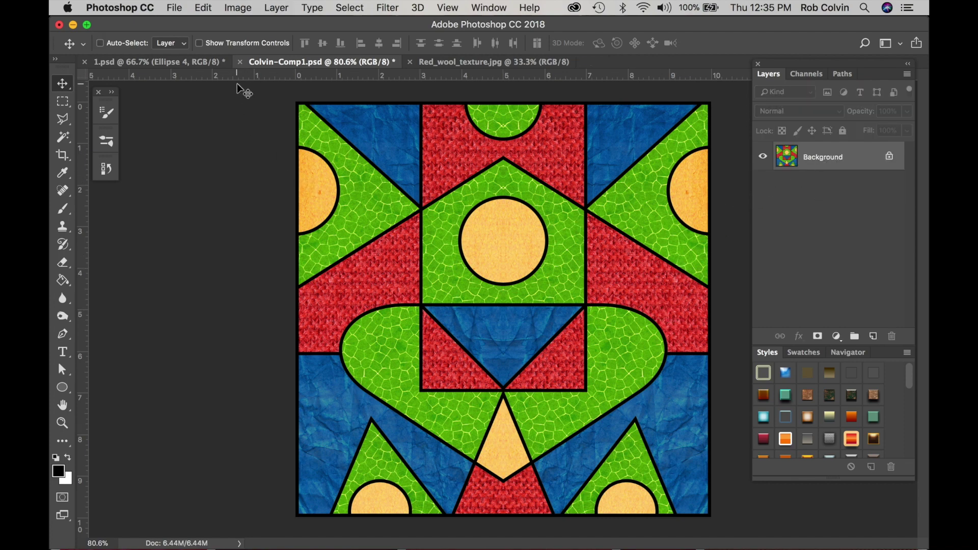
pyautogui.click(178, 9)
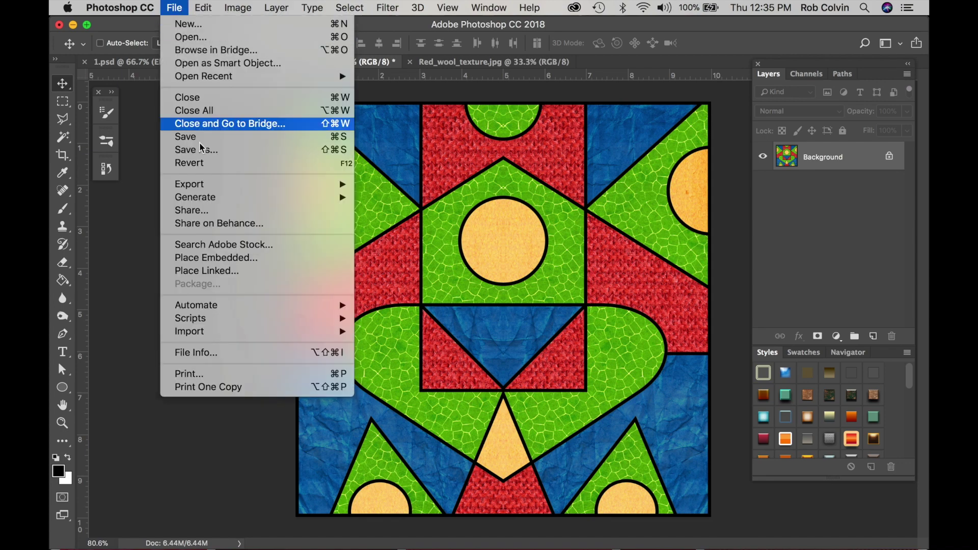
# Step: Save the square as Colvin-Comp1.jpg in JPEG format at Maximum quality 12
pyautogui.click(210, 152)
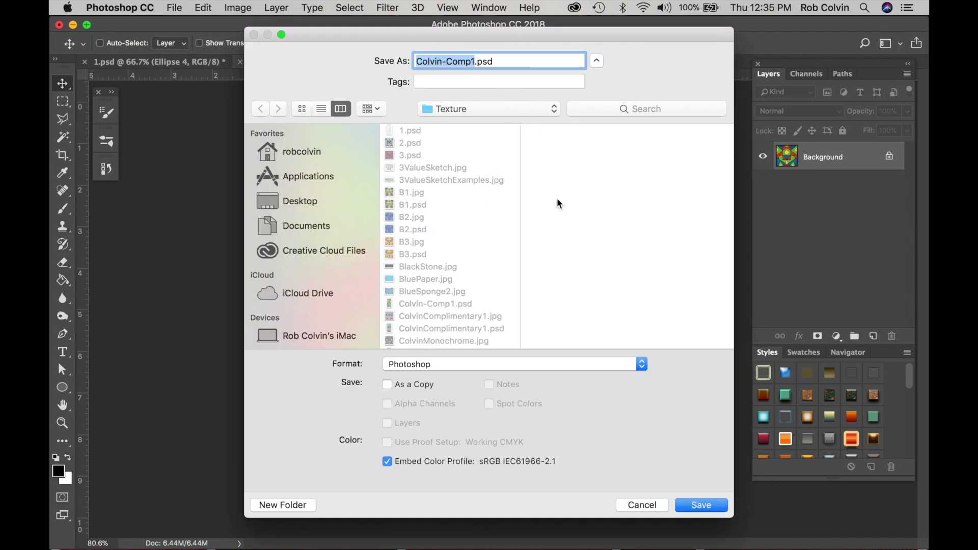
pyautogui.click(641, 369)
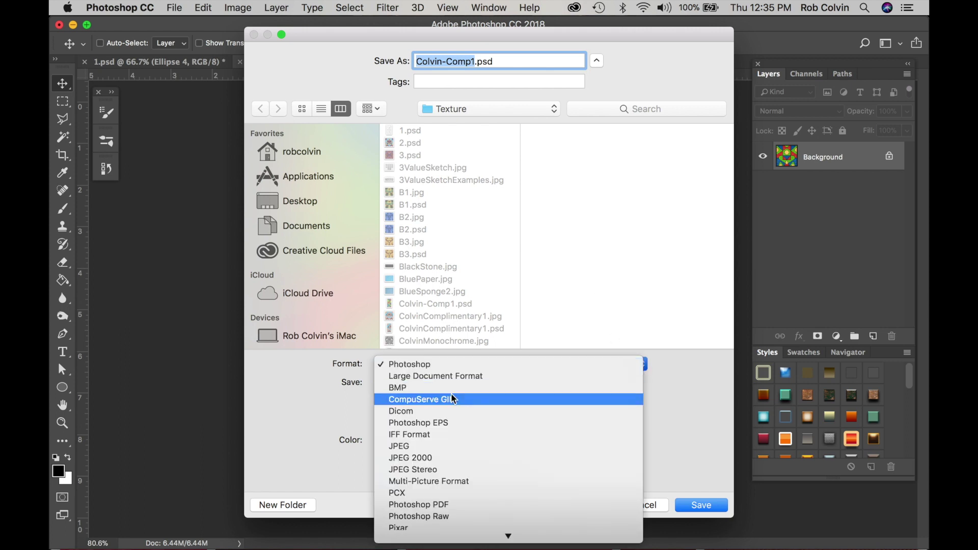
pyautogui.click(439, 444)
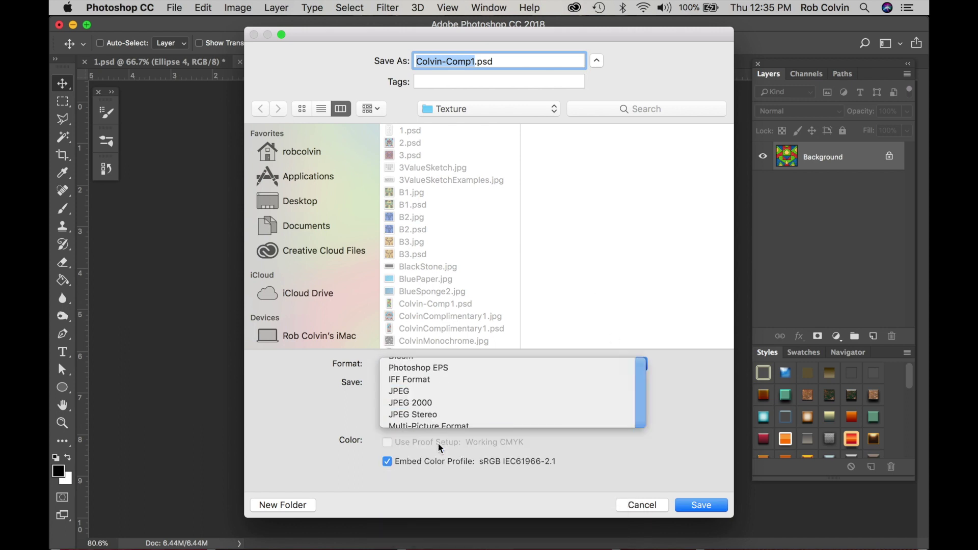
pyautogui.click(701, 505)
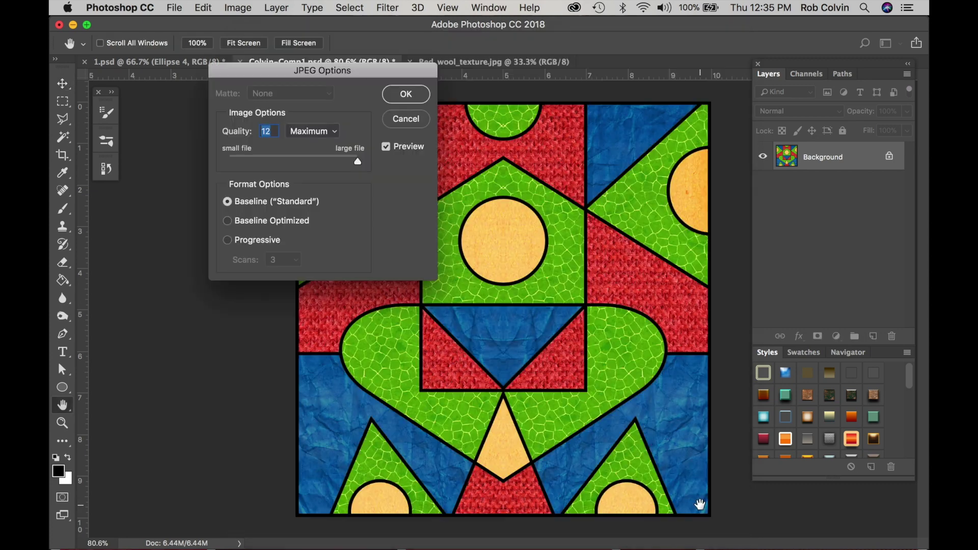
pyautogui.click(406, 94)
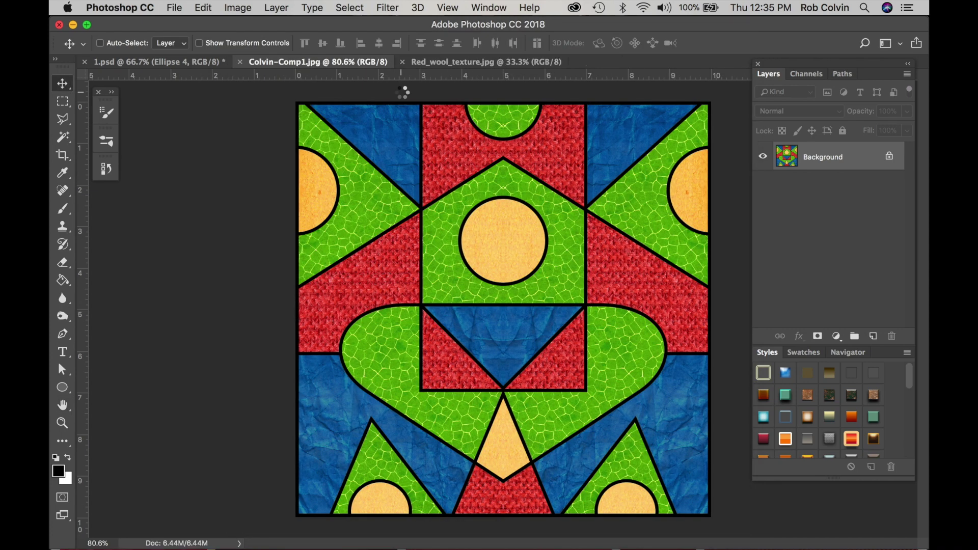
pyautogui.press('super+minus')
pyautogui.press('z')
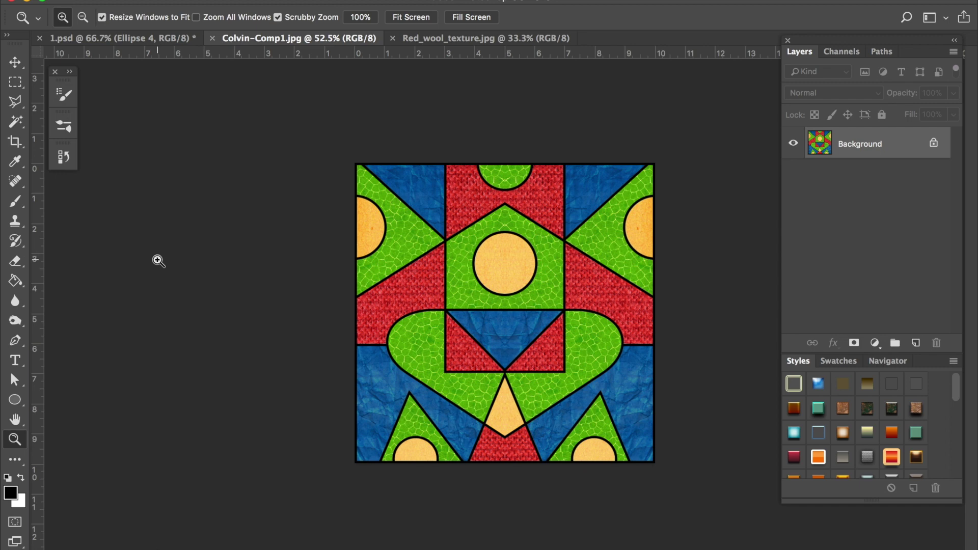
pyautogui.press('v')
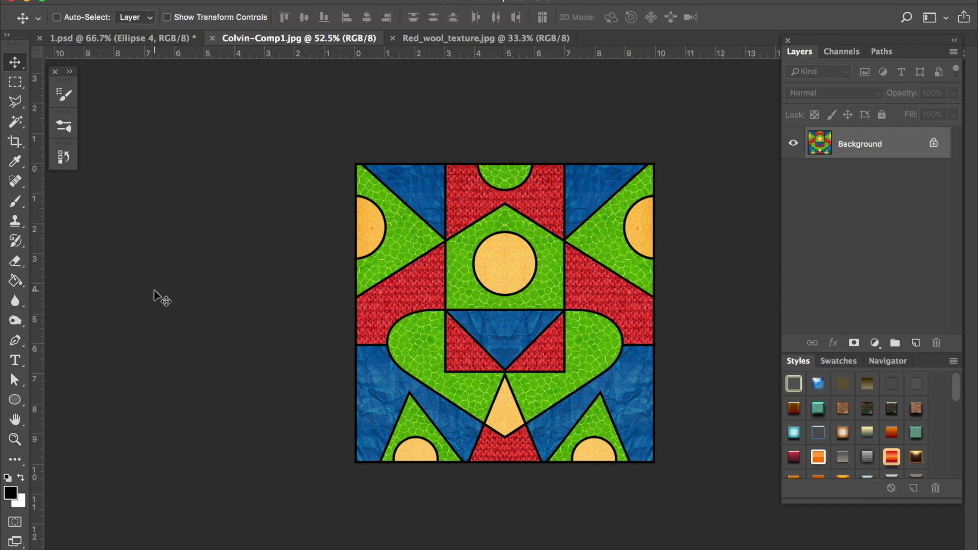
pyautogui.press('super+i')
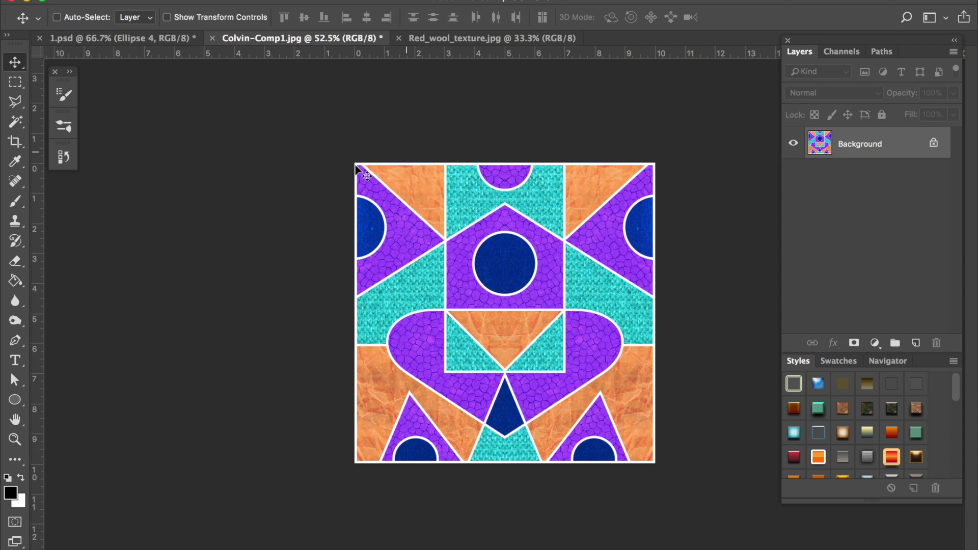
pyautogui.press('super+z')
pyautogui.press('super+z')
pyautogui.press('super+z')
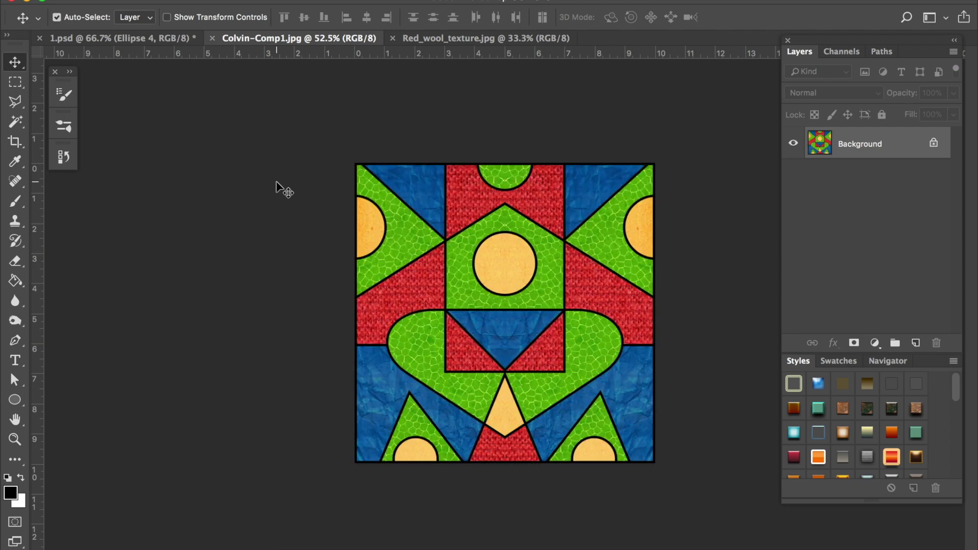